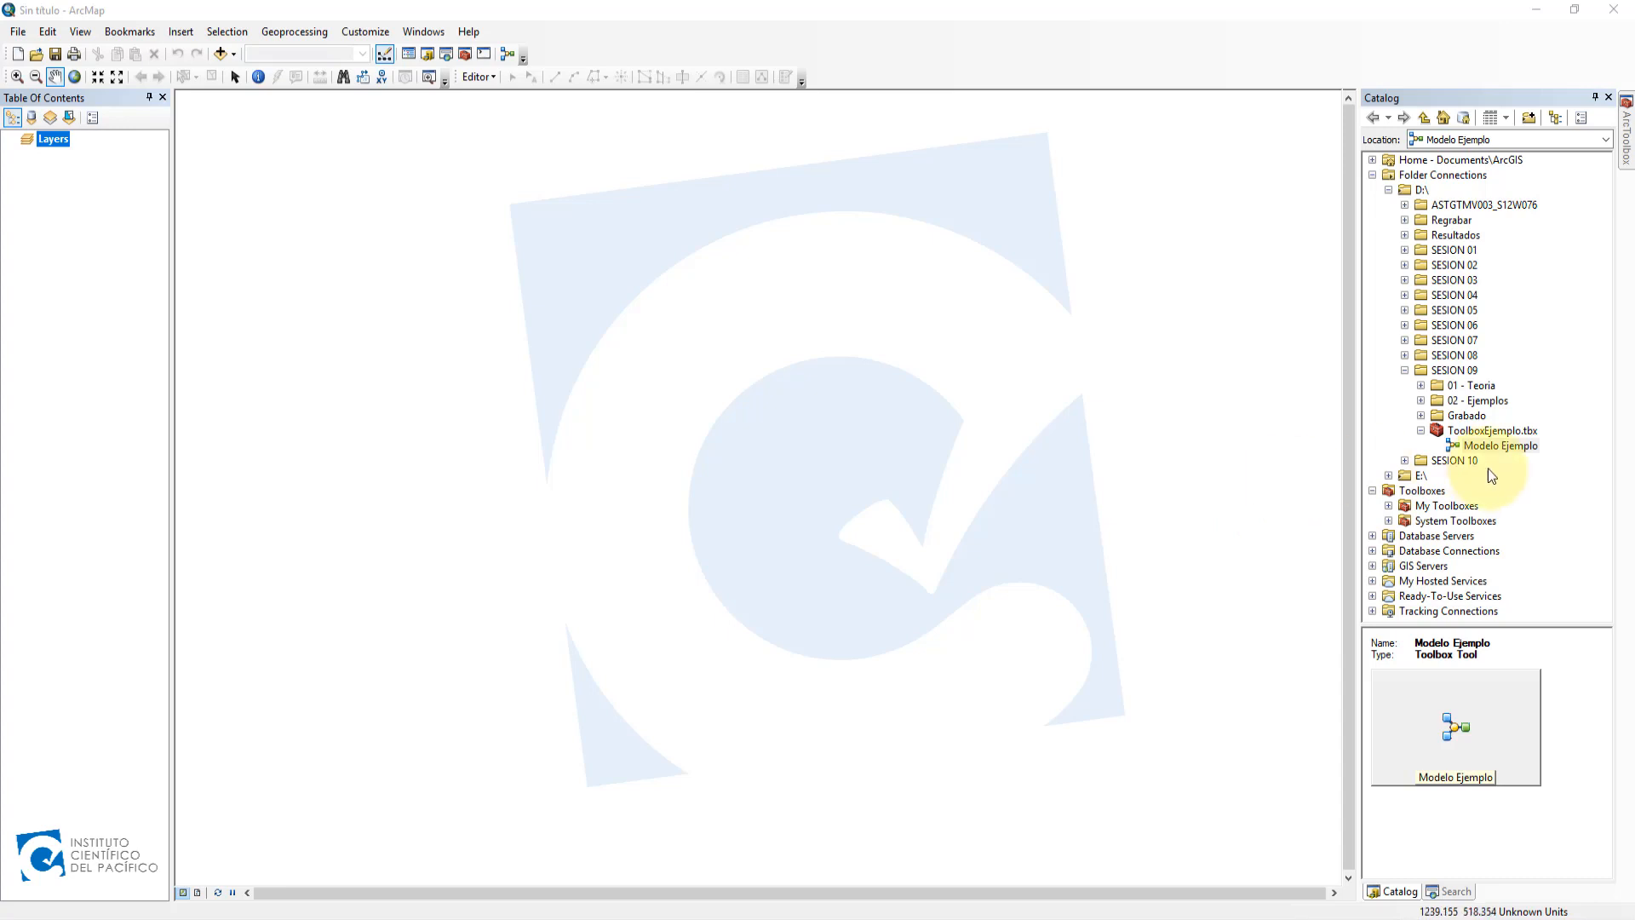
- Open the Modelo Ejemplo model from ToolboxEjemplo.tbx for editing and enlarge its window
click(1494, 447)
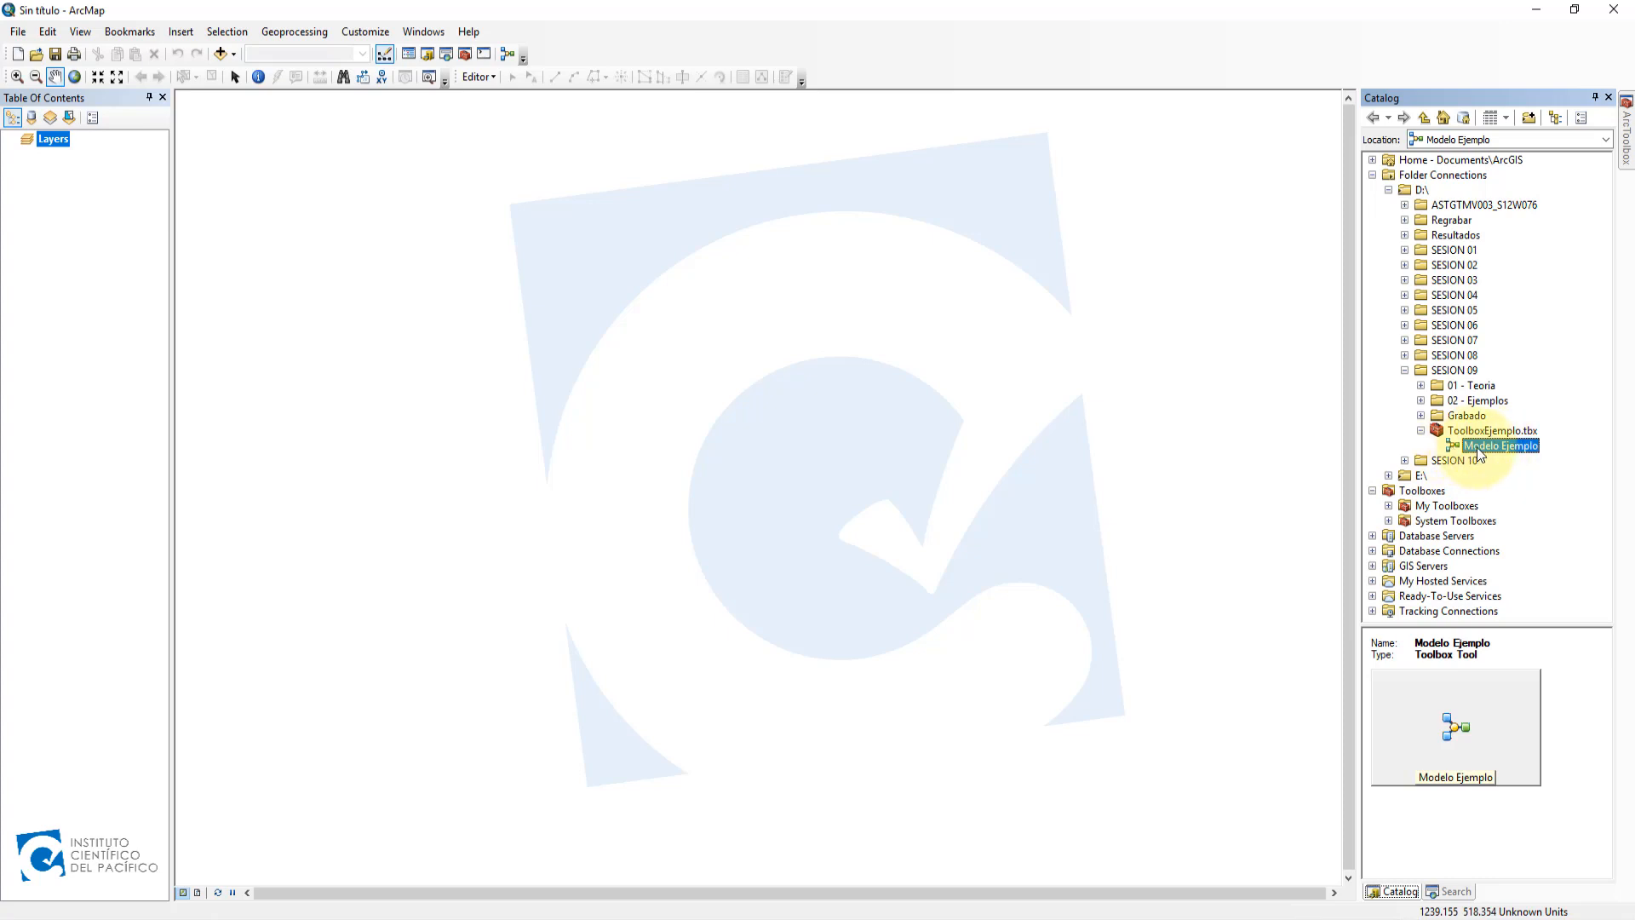
right_click(1477, 448)
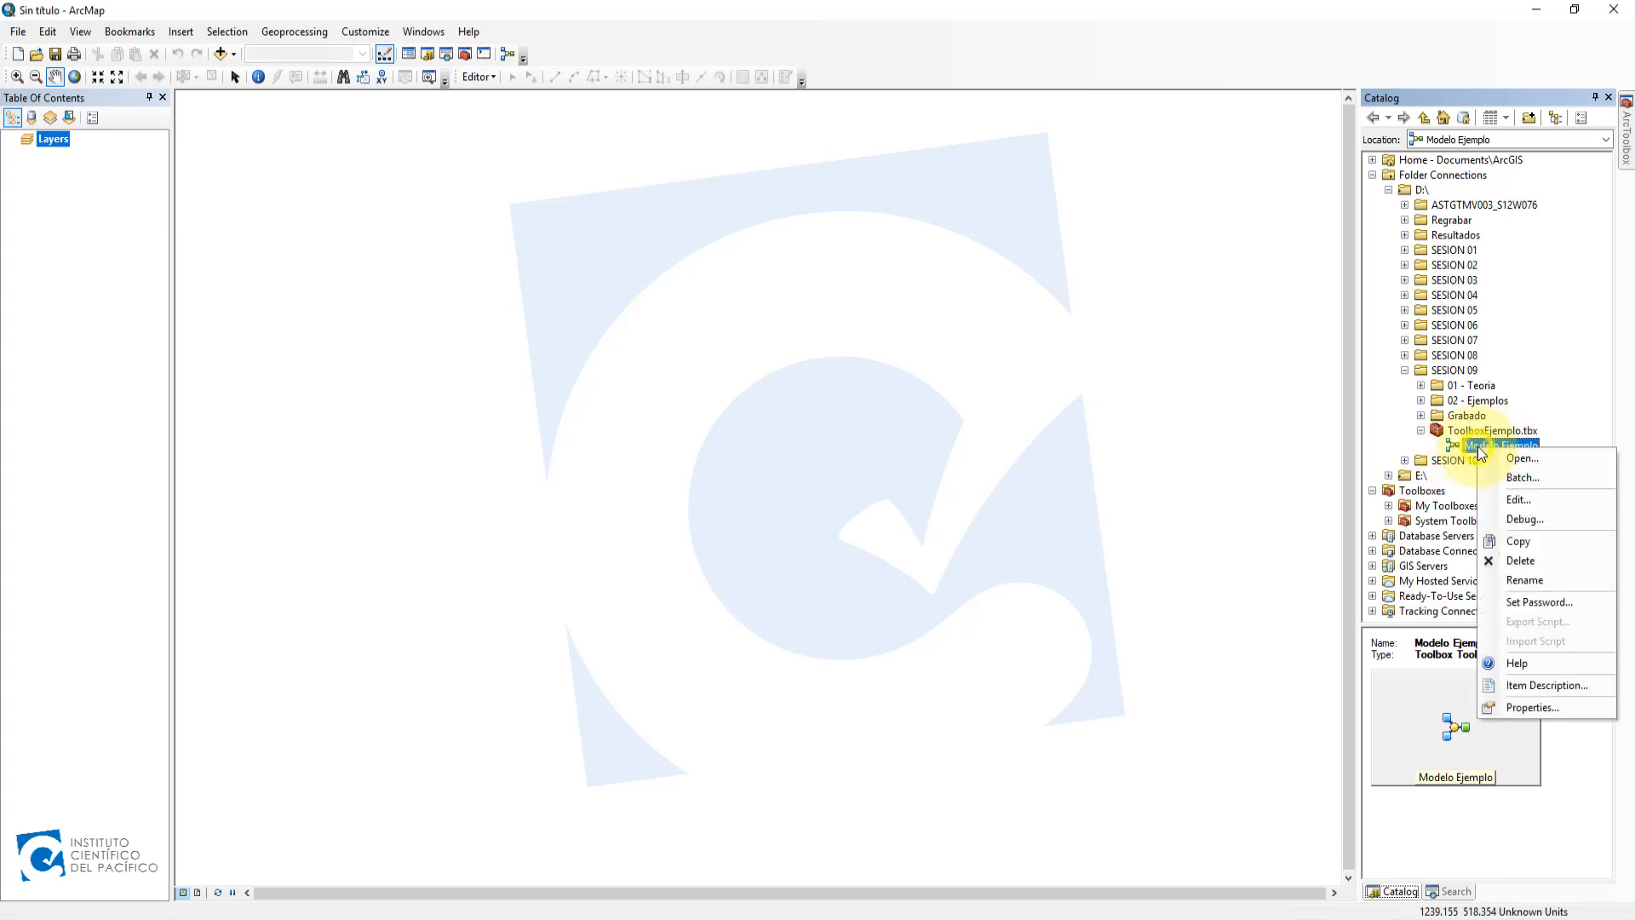
click(1530, 503)
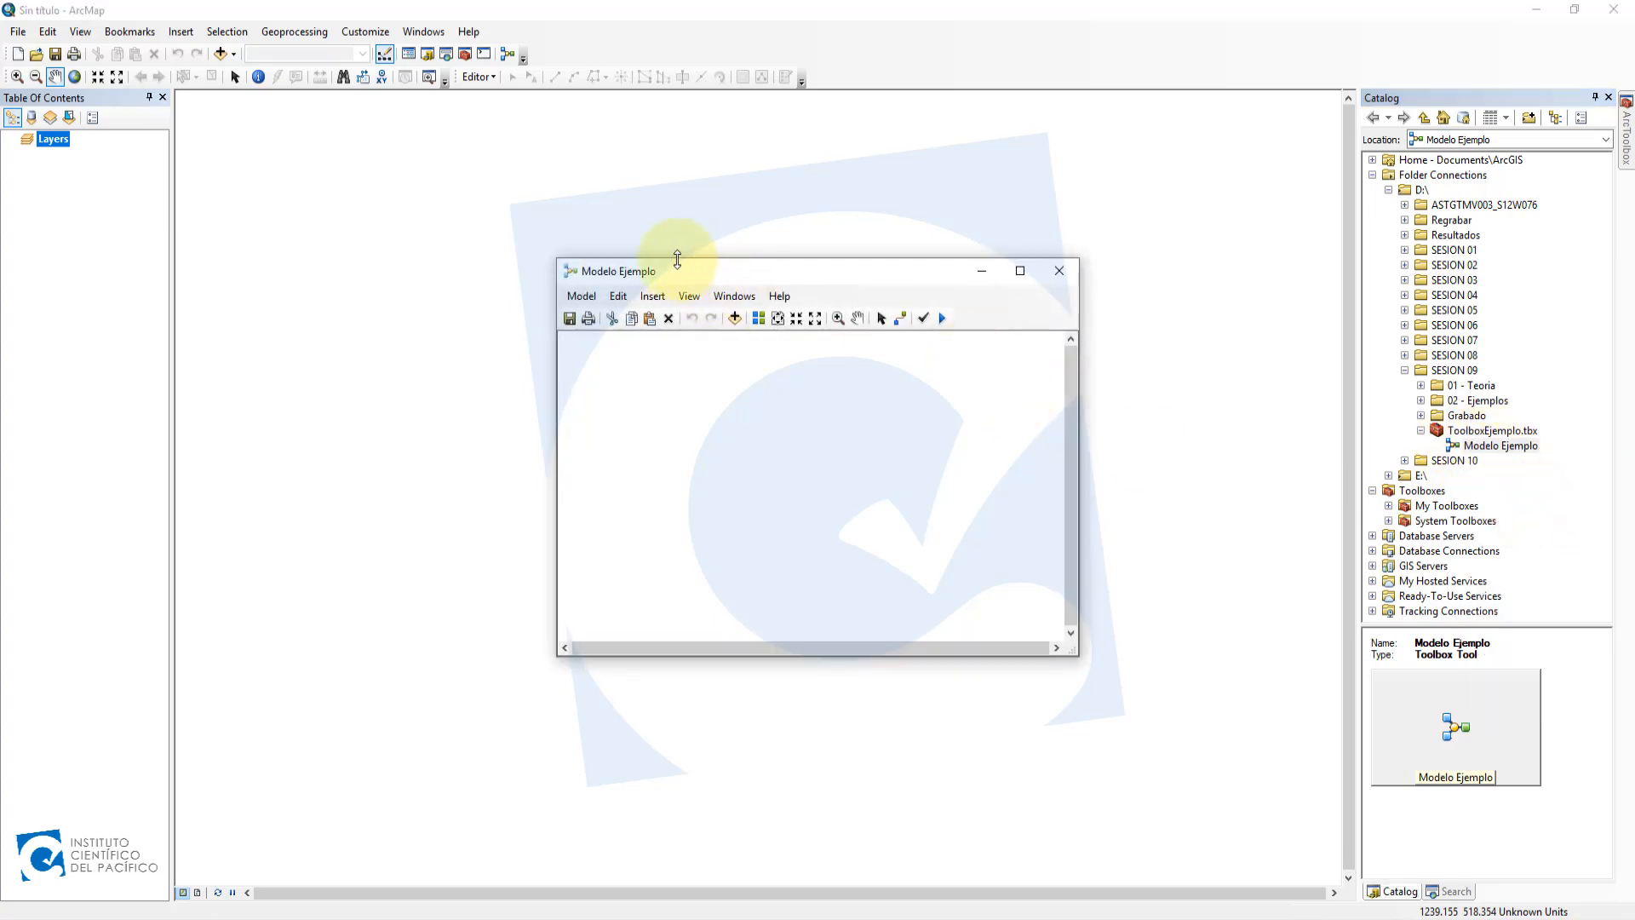
drag(558, 256, 364, 167)
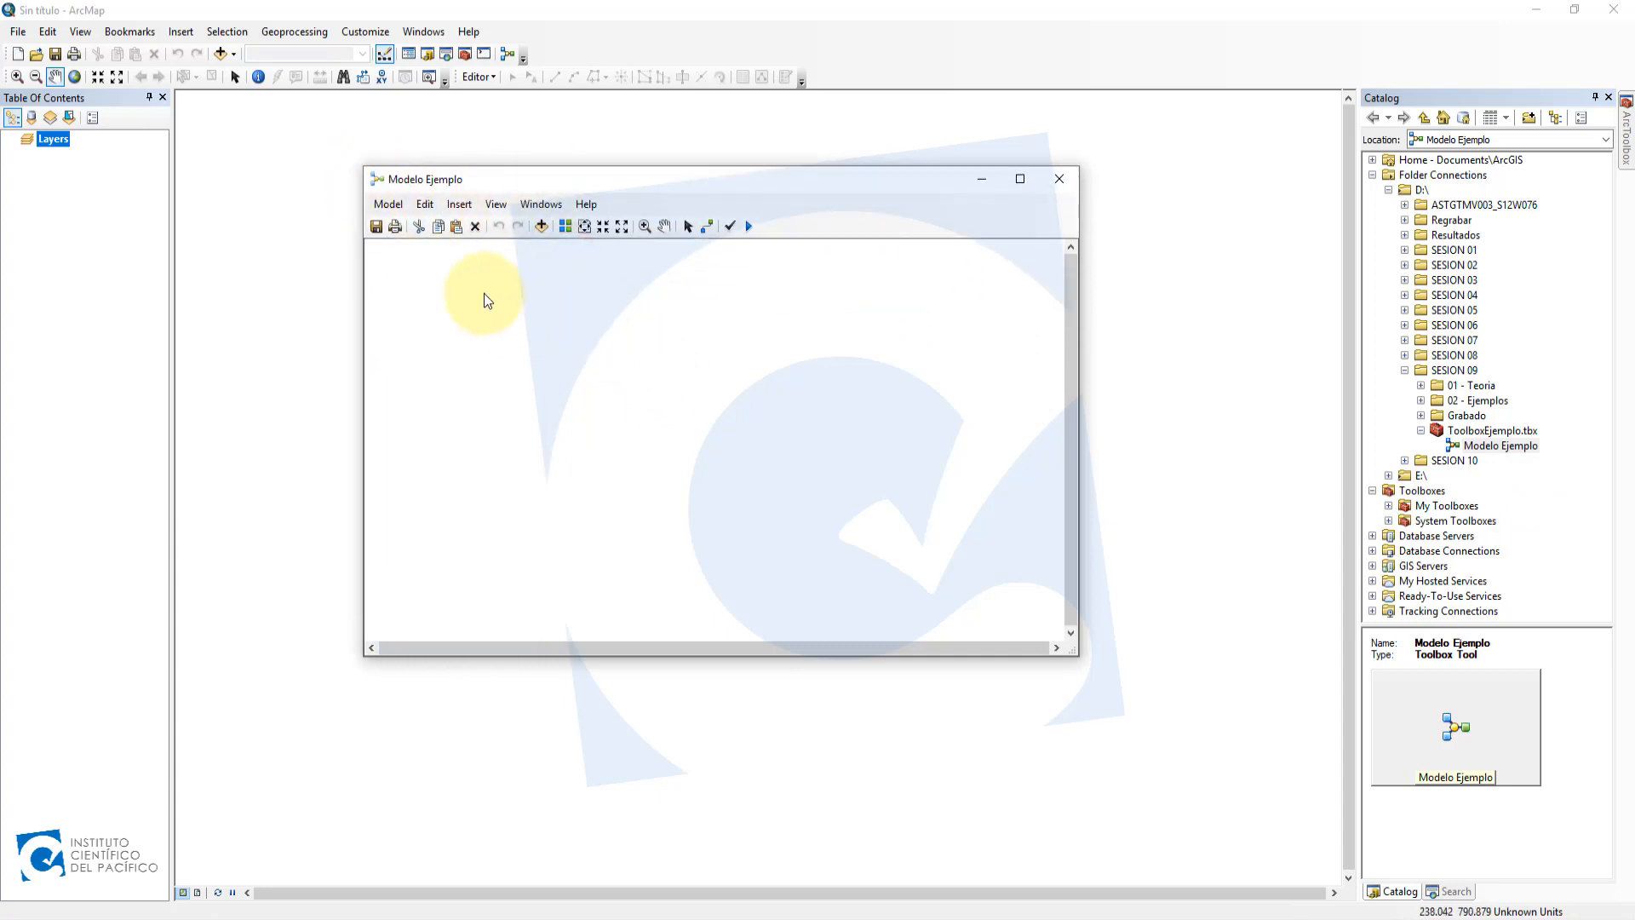
- Review the model window's commands for managing, editing and inserting elements, including the model-only tools, and for running the model
click(388, 207)
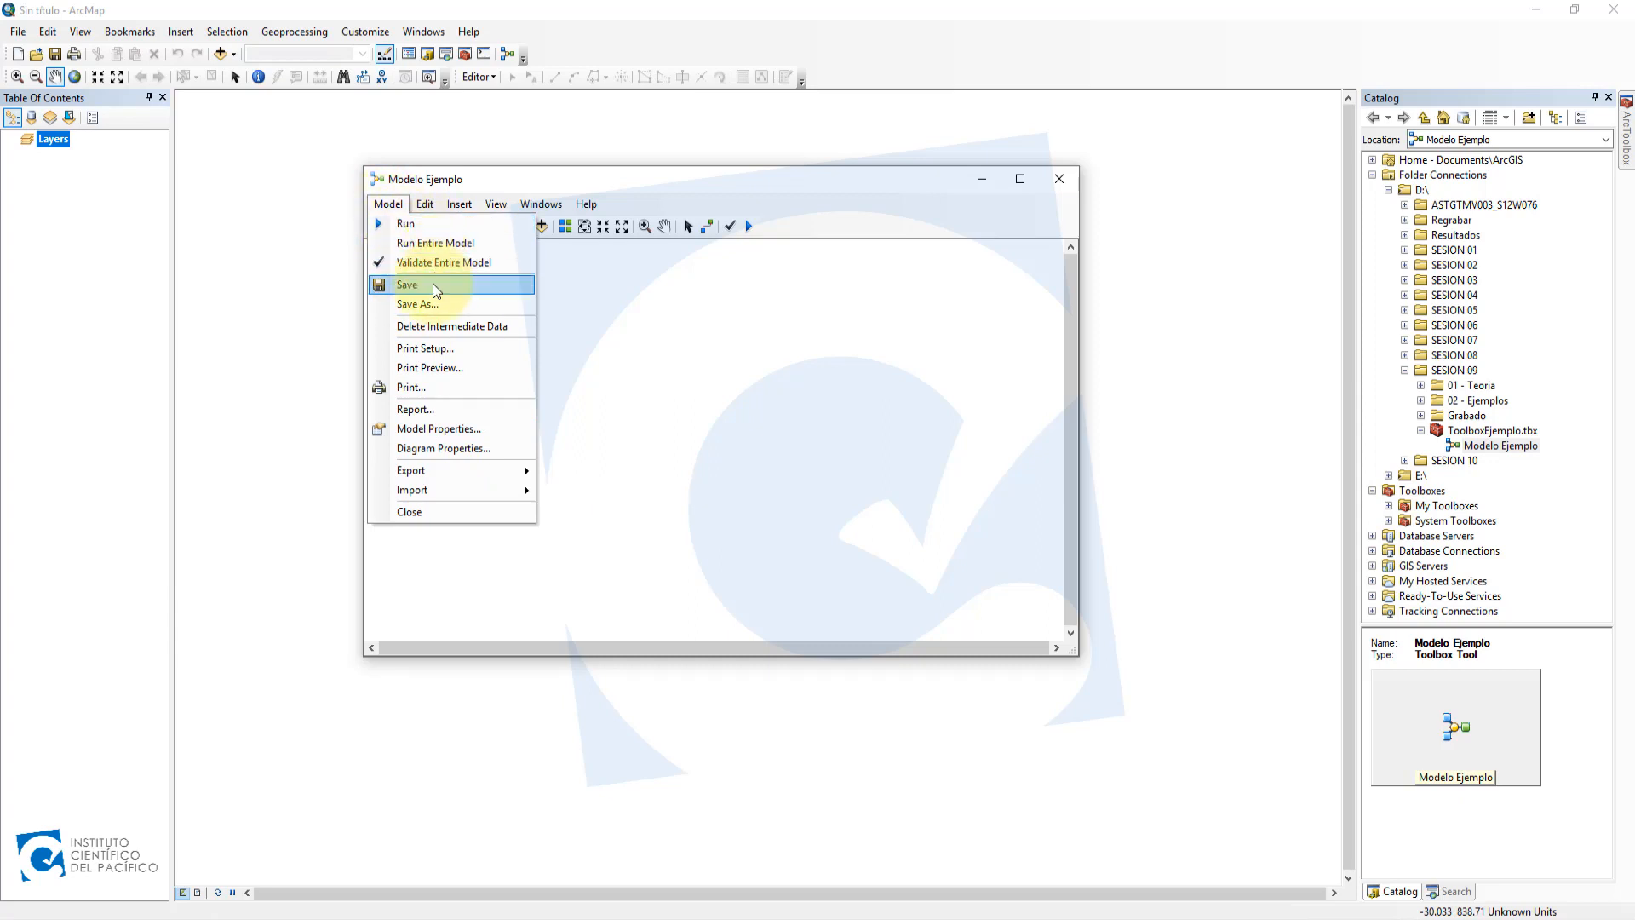
click(401, 207)
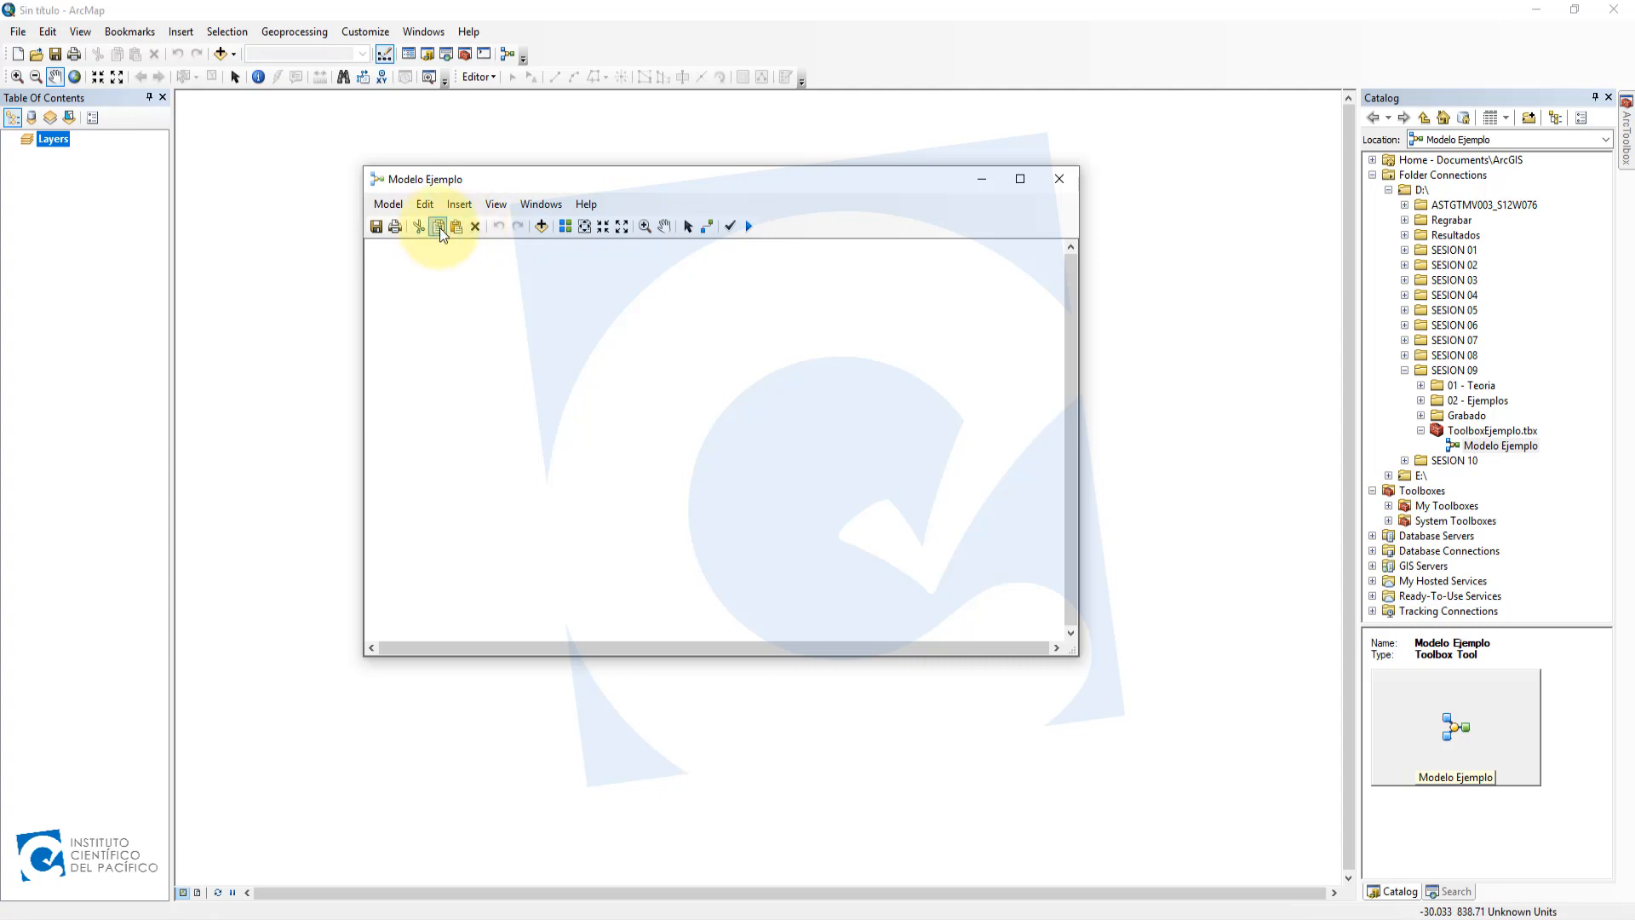
click(389, 205)
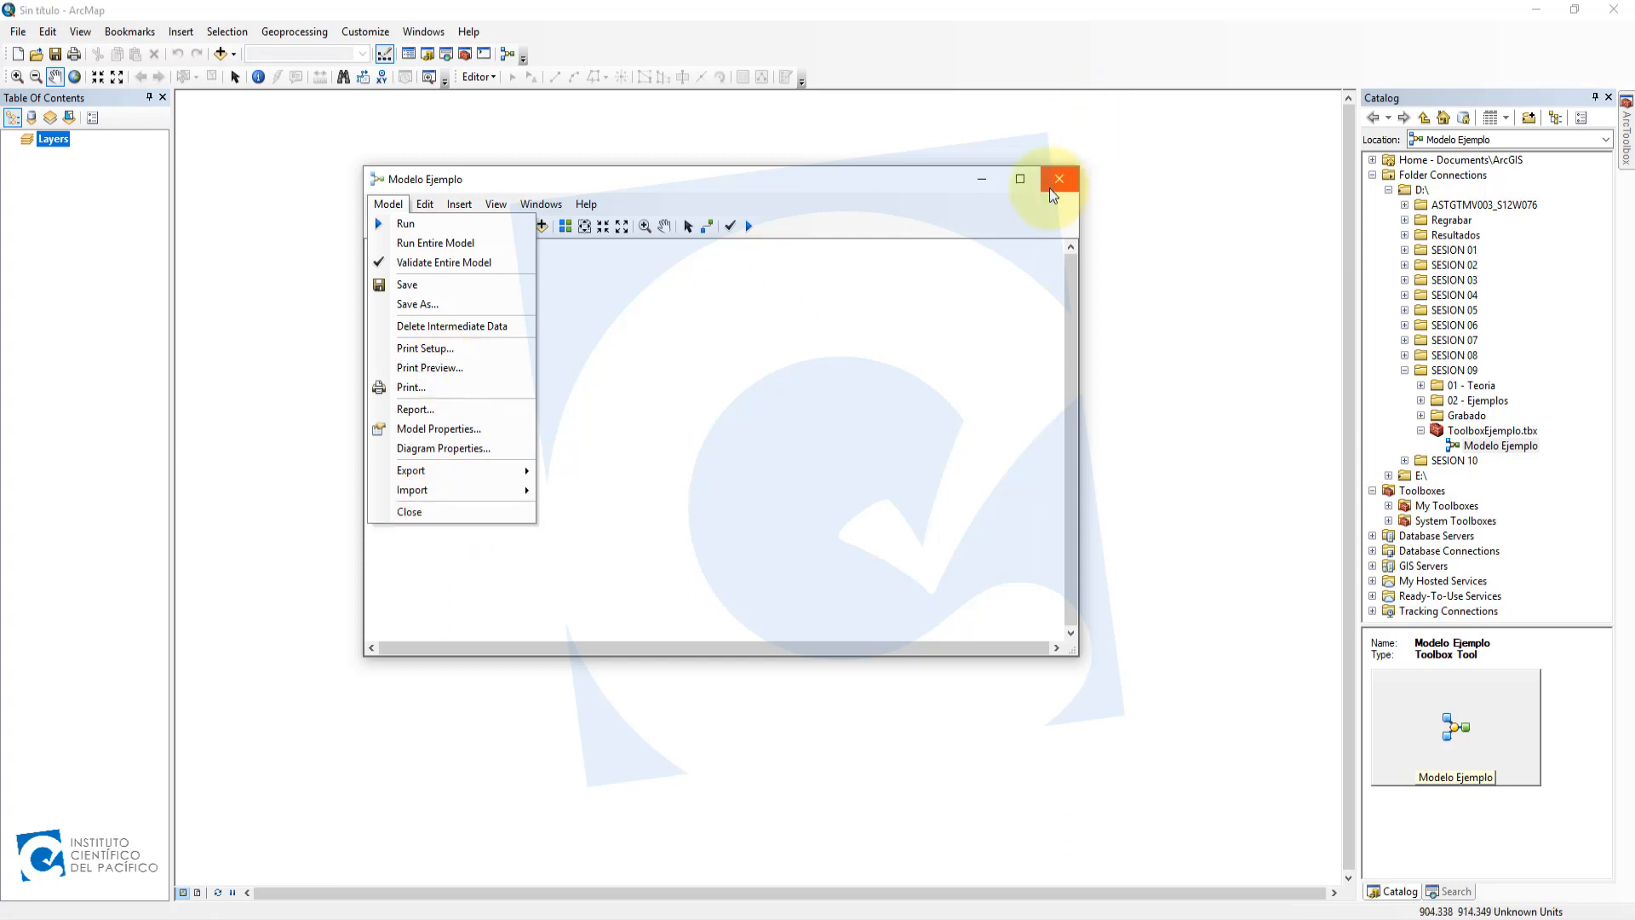
click(905, 175)
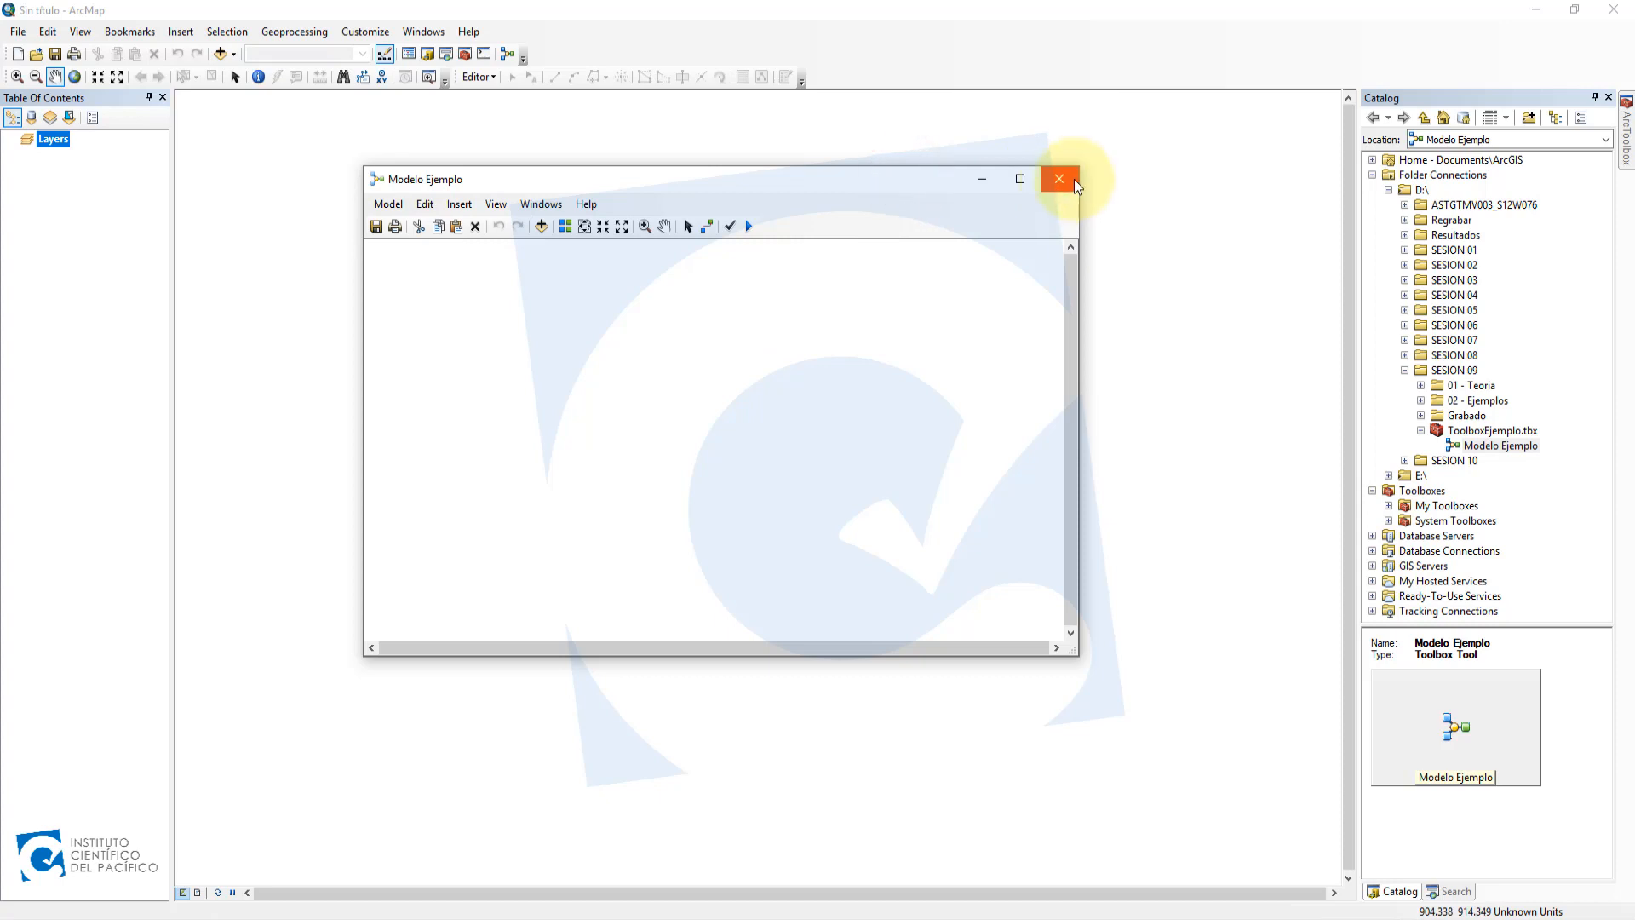
click(430, 206)
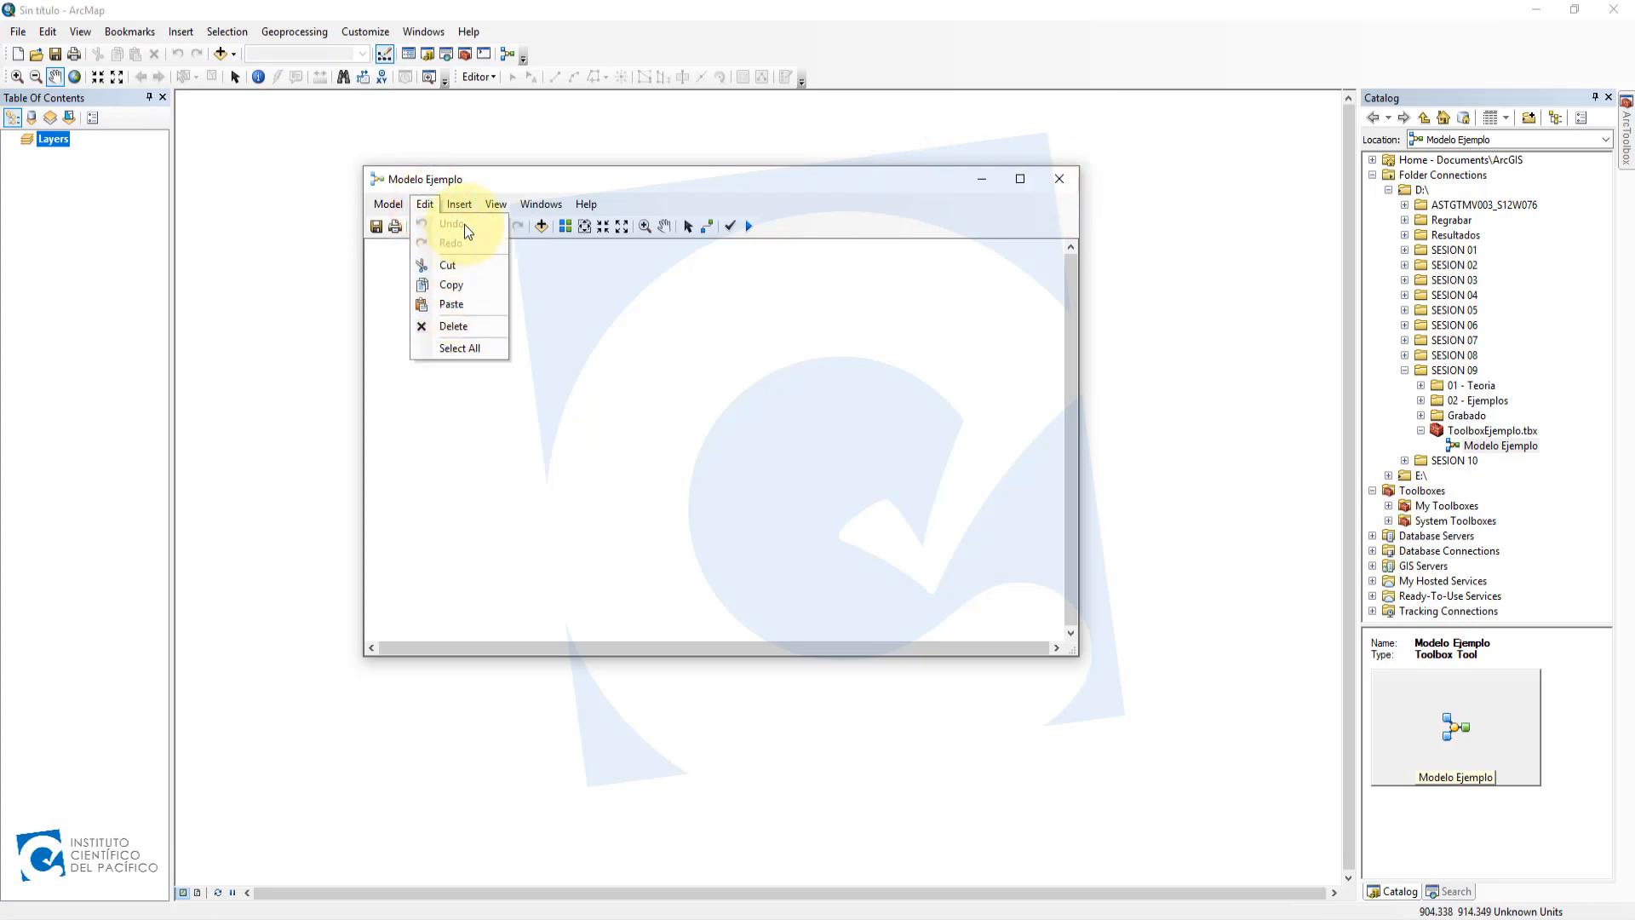
click(602, 326)
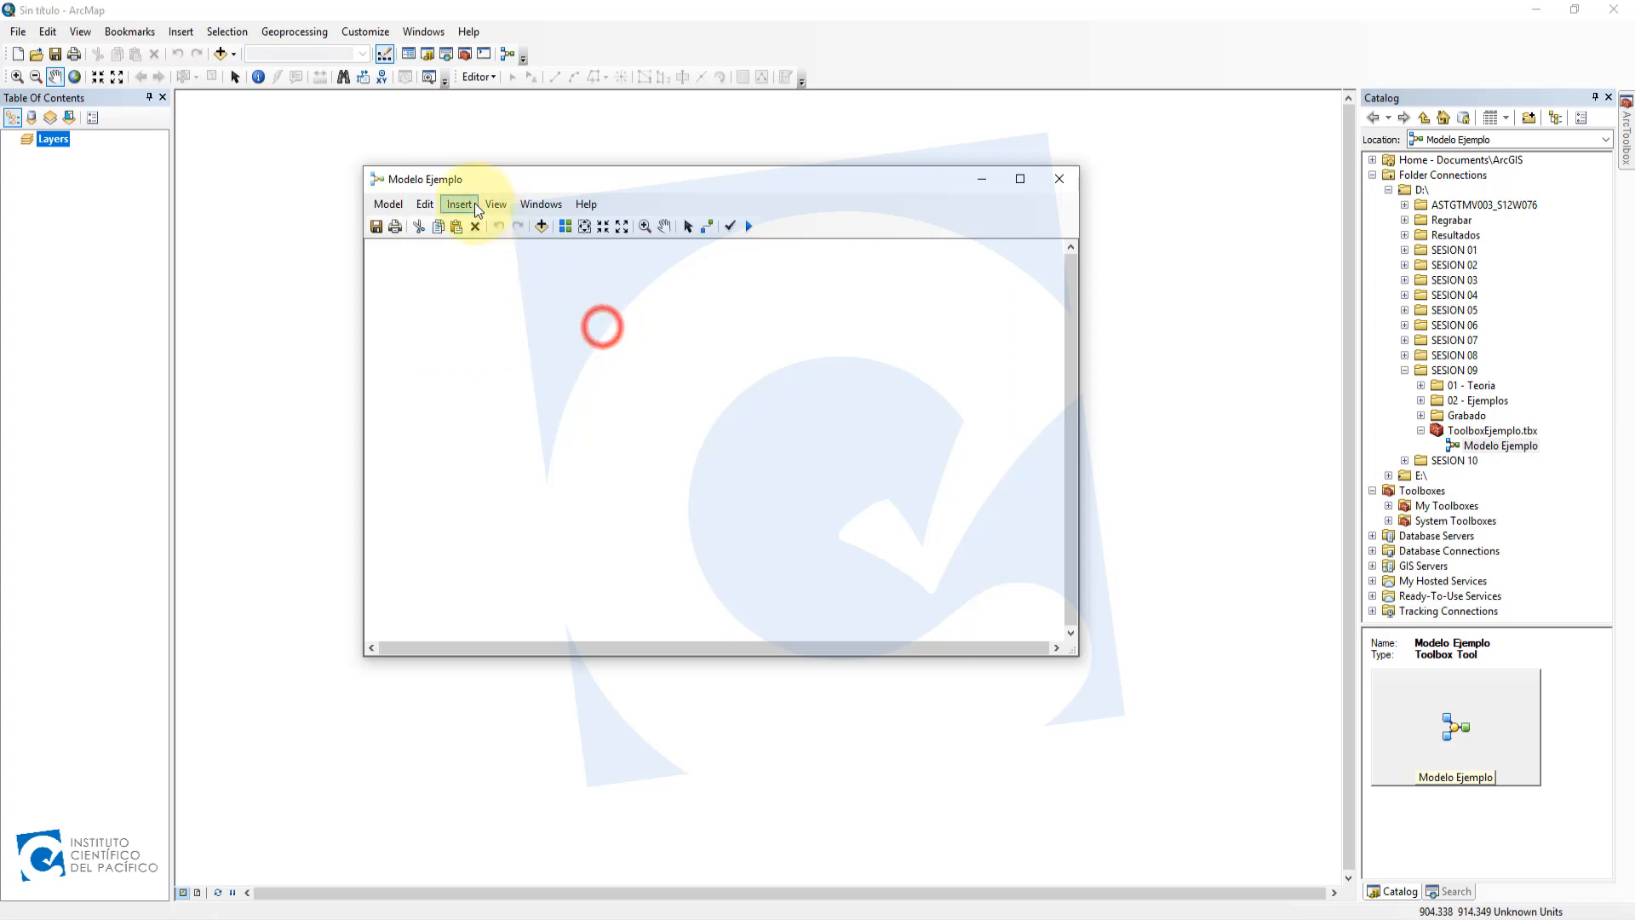
click(470, 205)
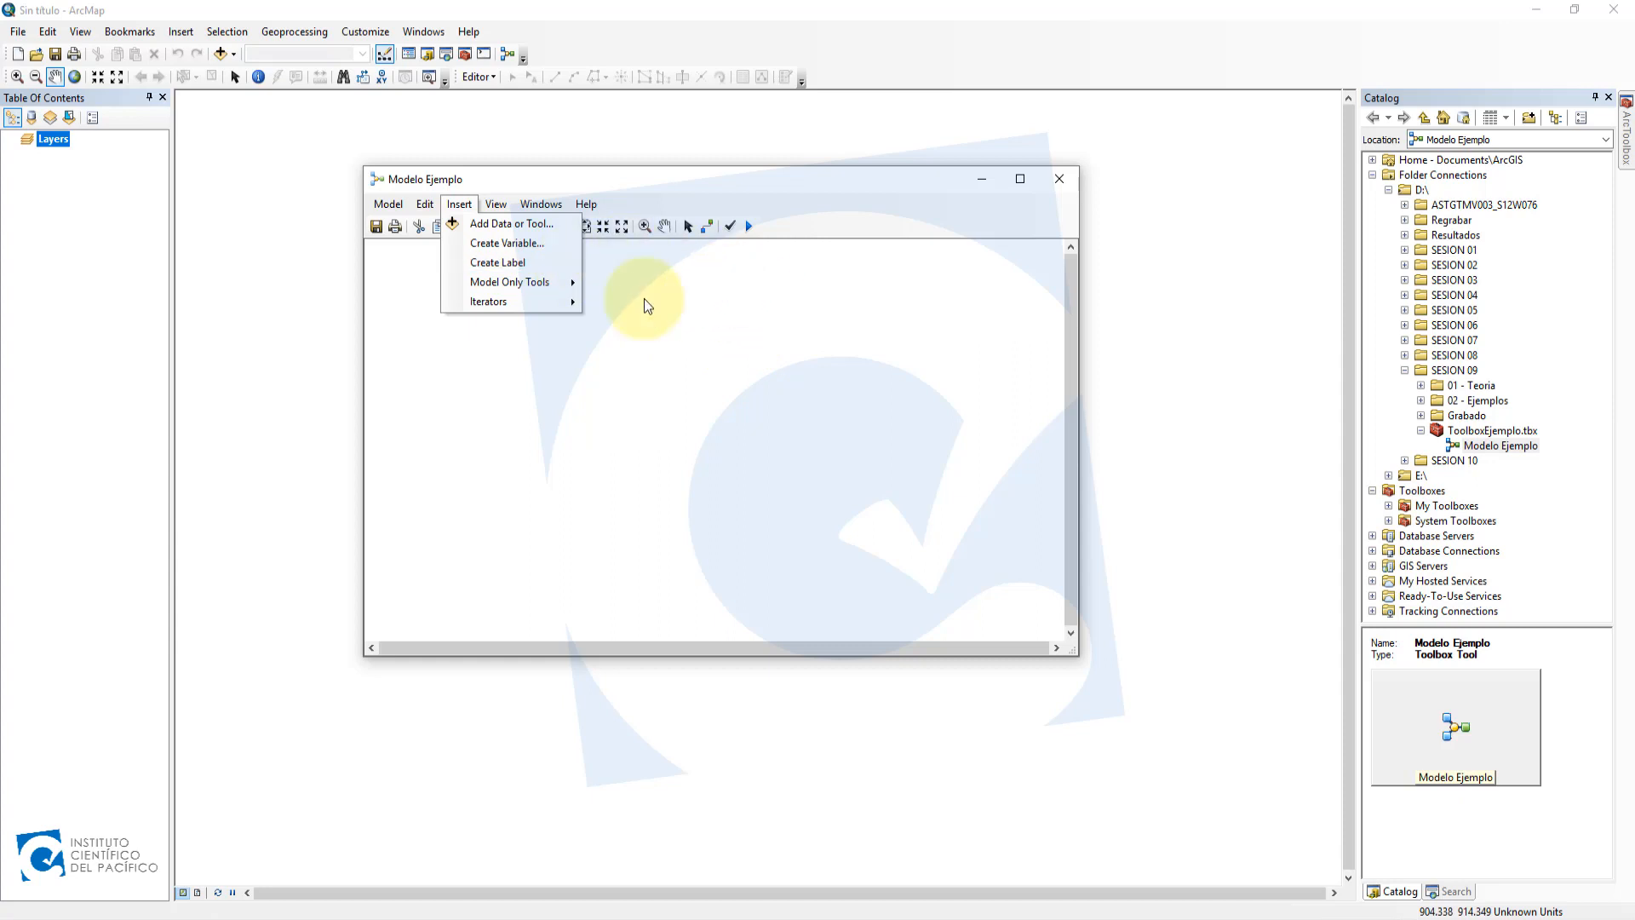
mouse_move(547, 285)
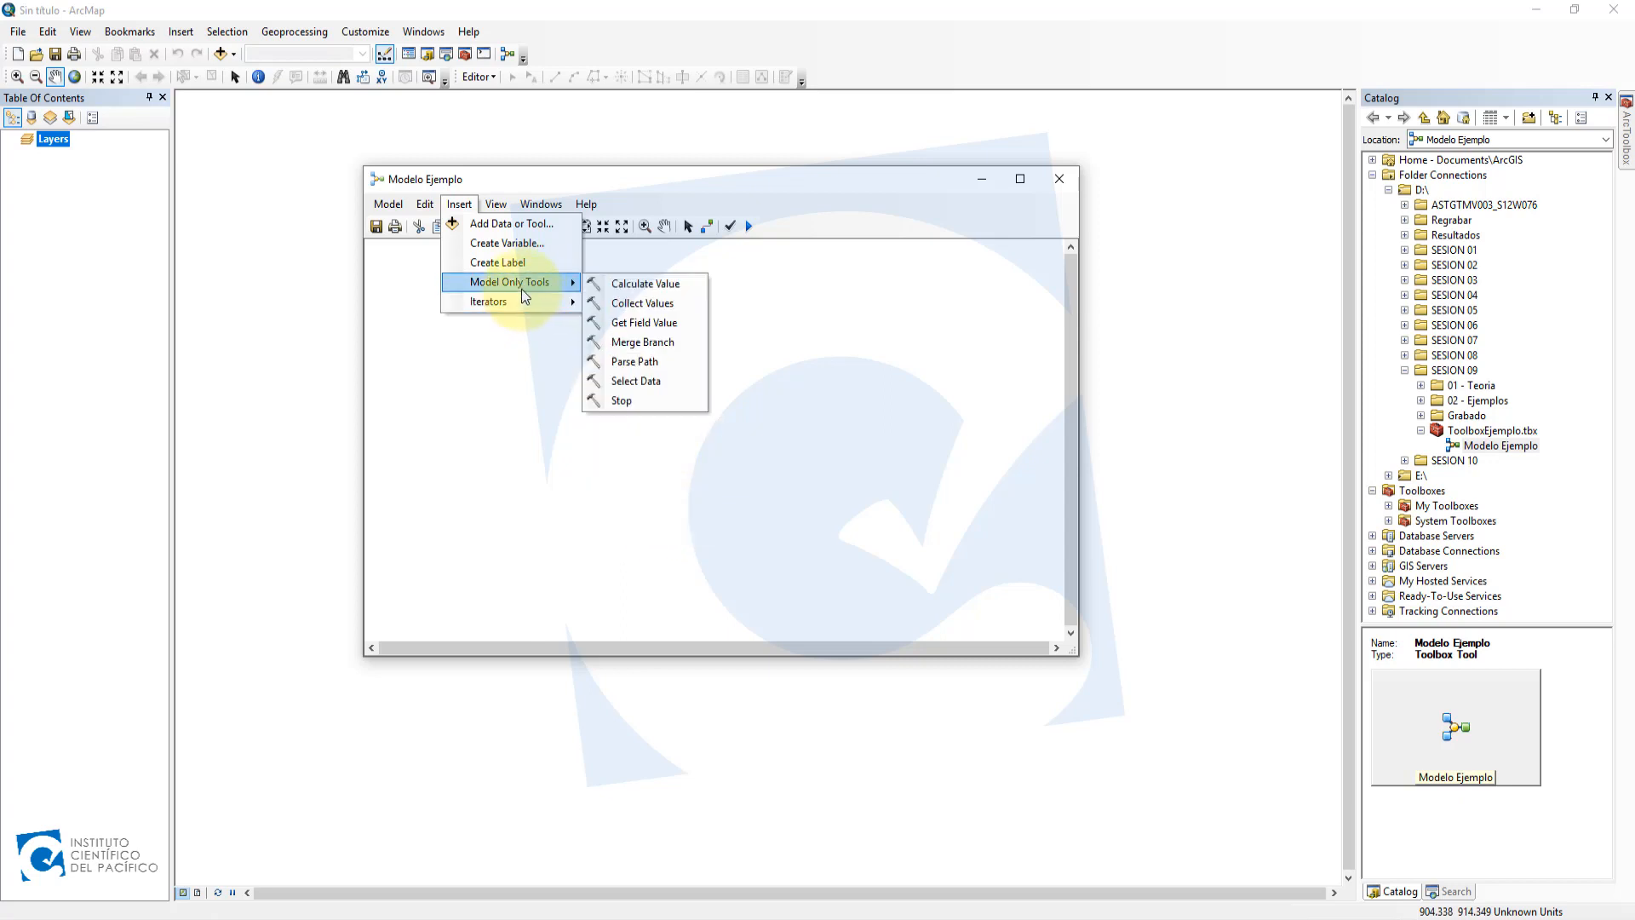
mouse_move(496, 205)
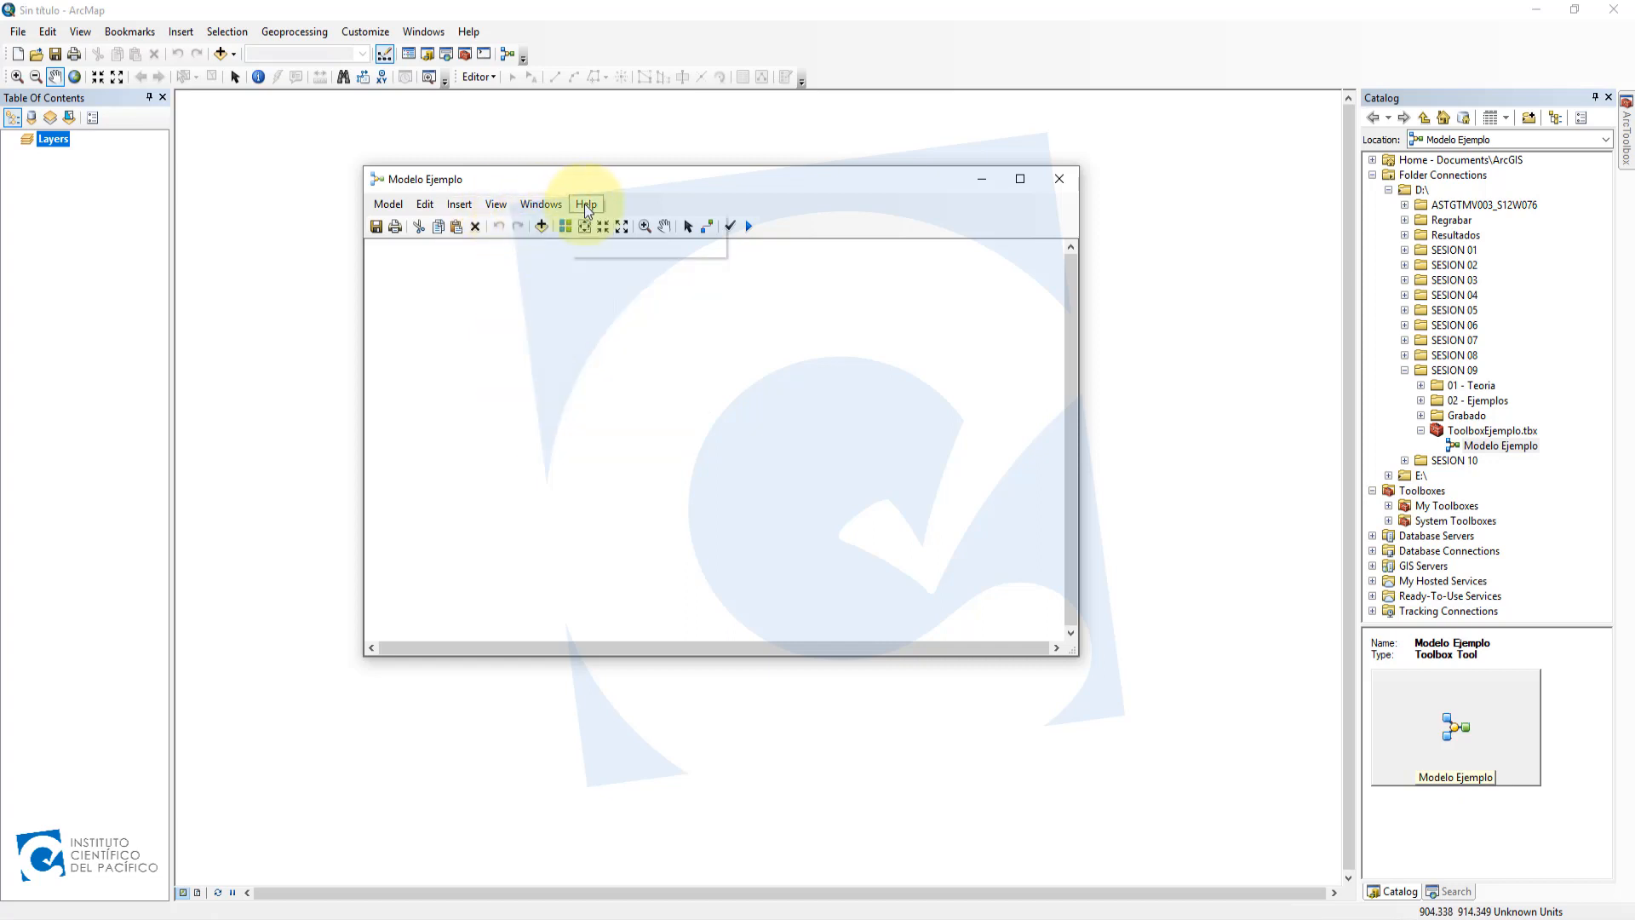
click(537, 316)
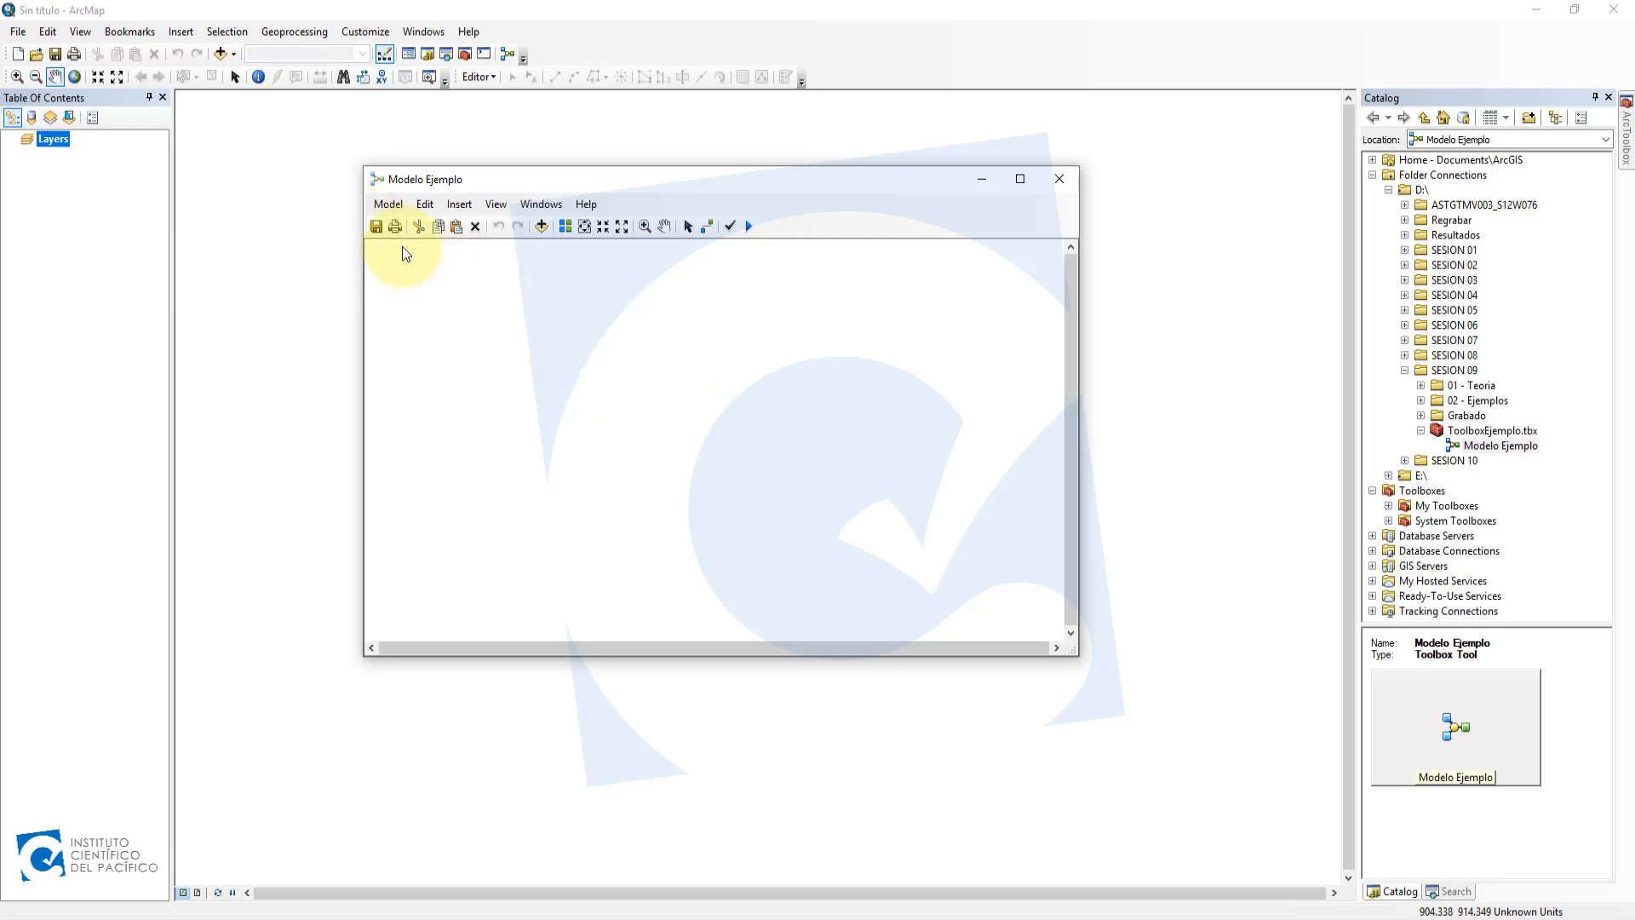
click(381, 232)
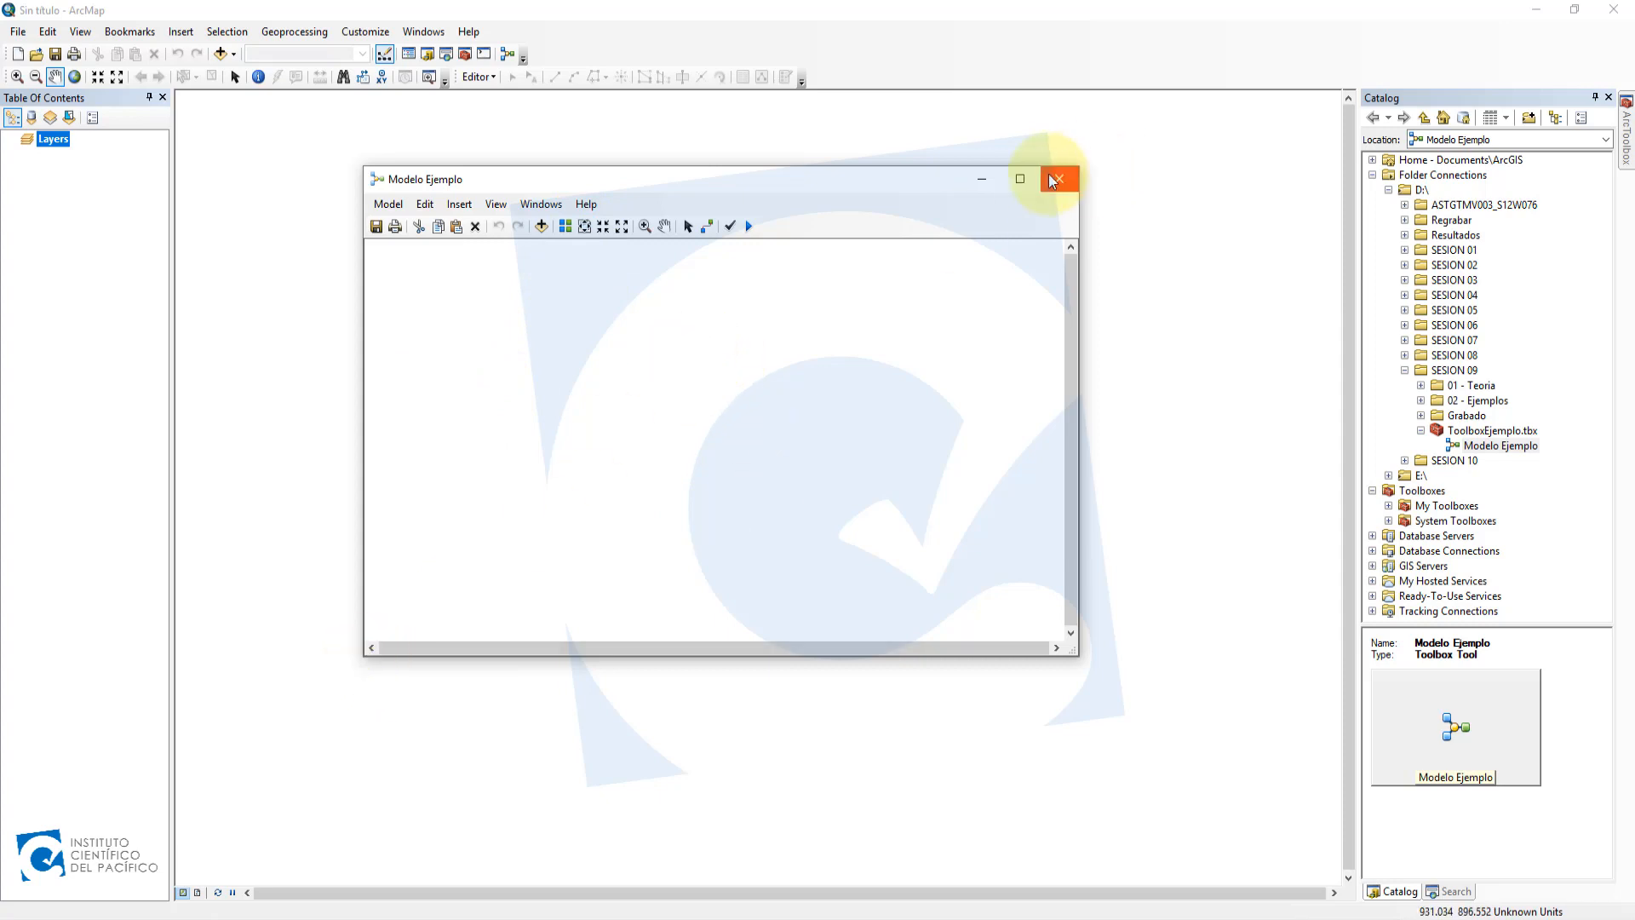
click(1023, 177)
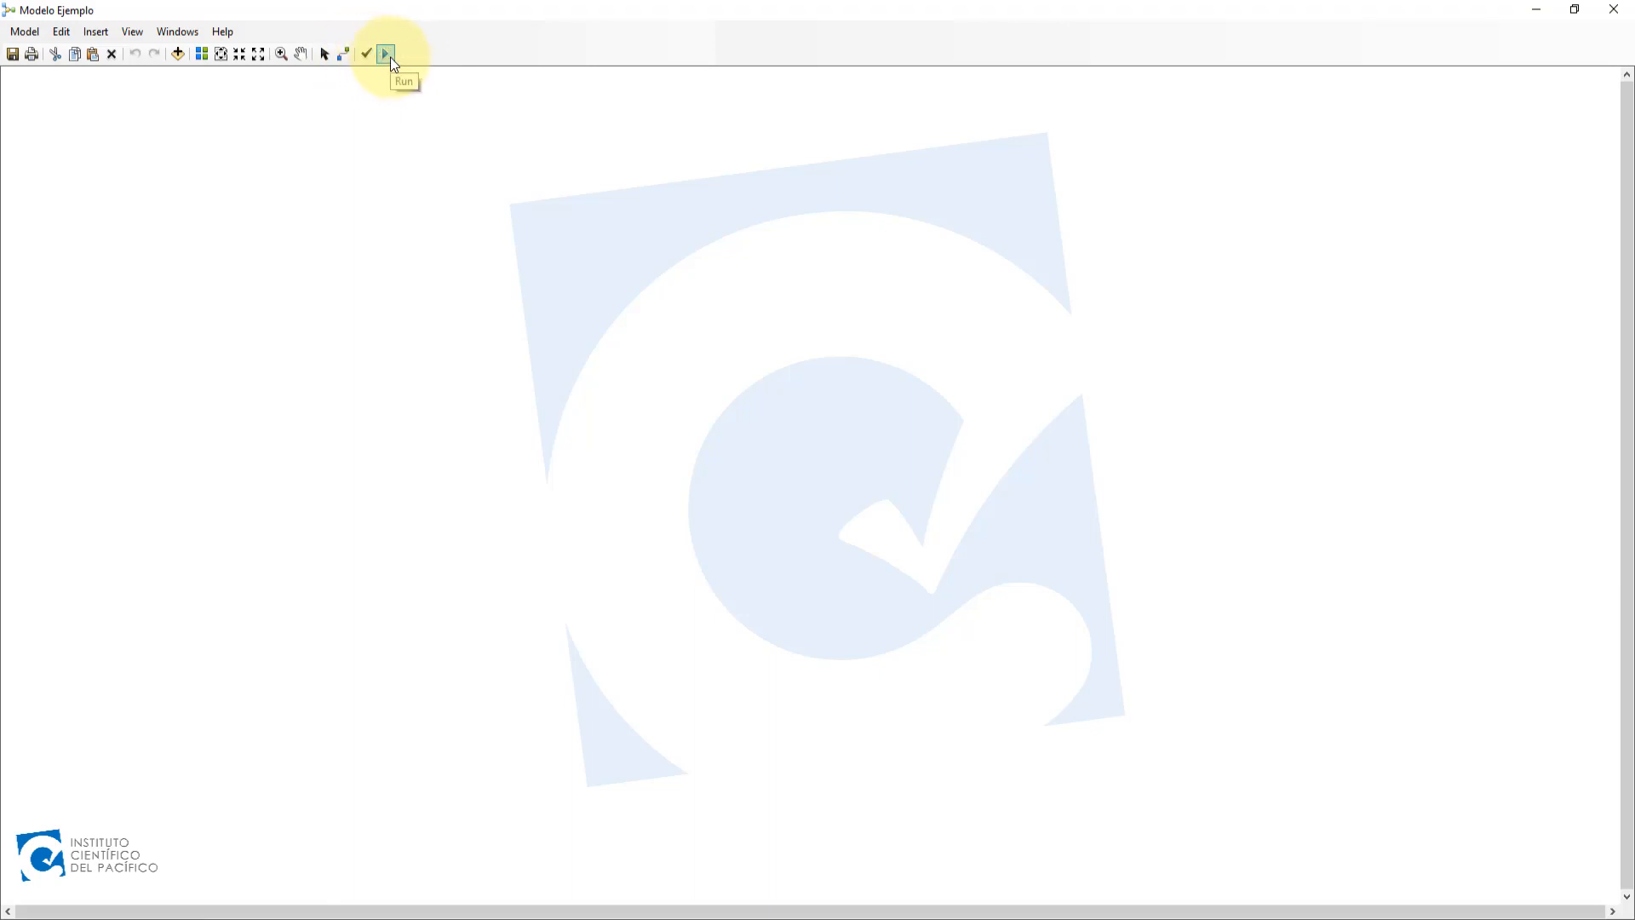
double_click(522, 13)
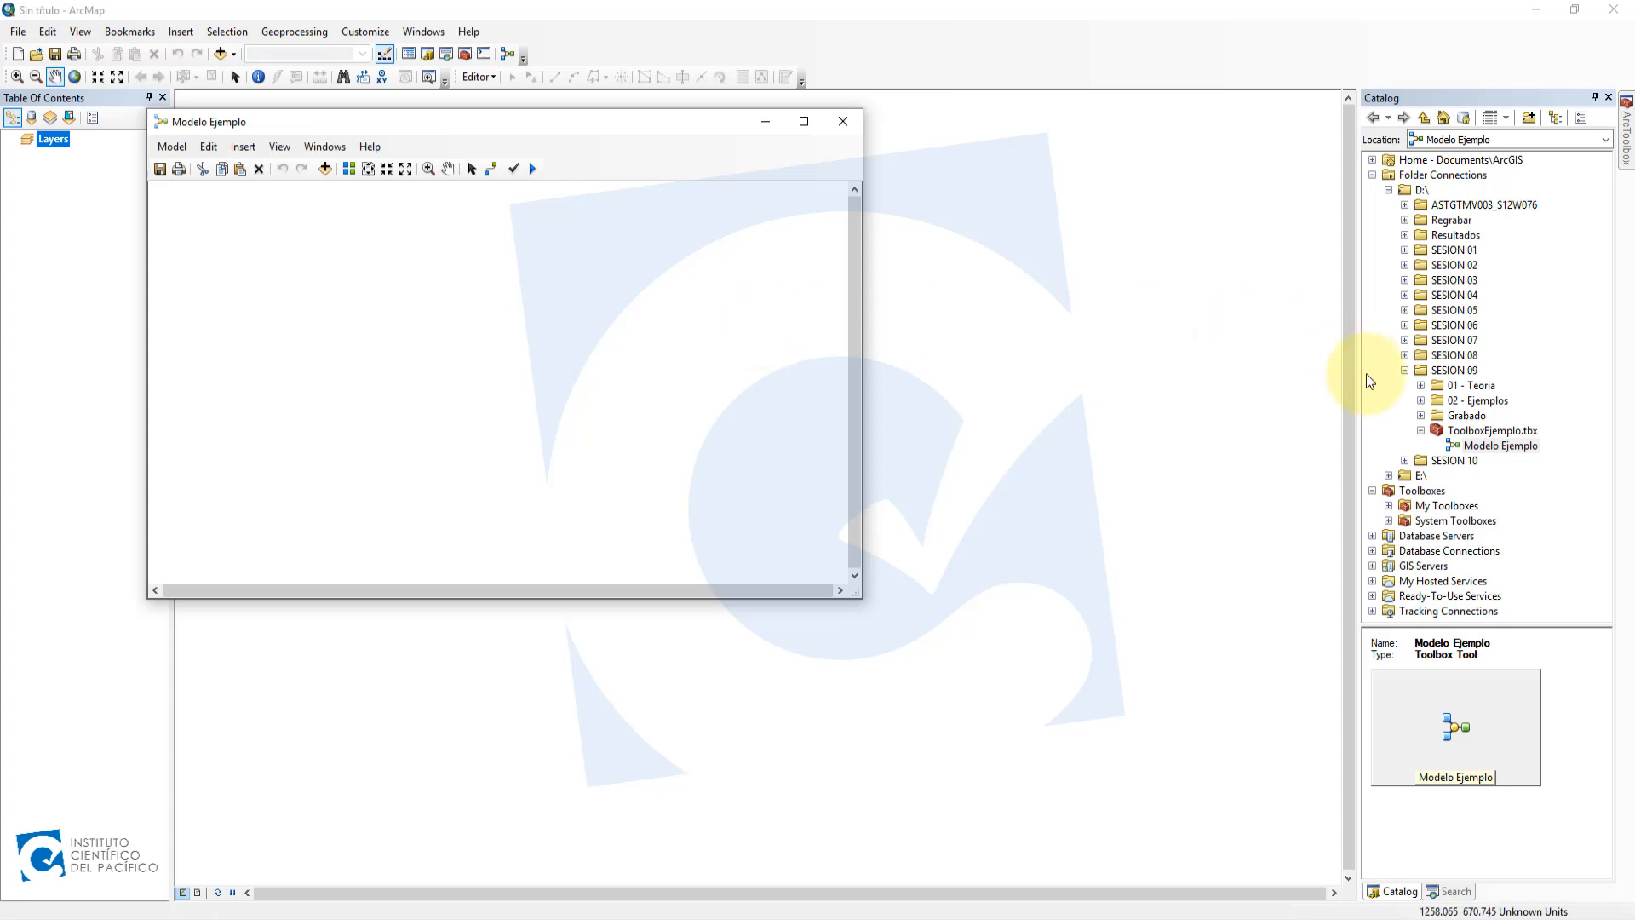
- Try to add the dem_anapati raster from the input folder under SESION 09's 01 - Teoria to the model
click(1420, 385)
click(1437, 400)
click(1437, 401)
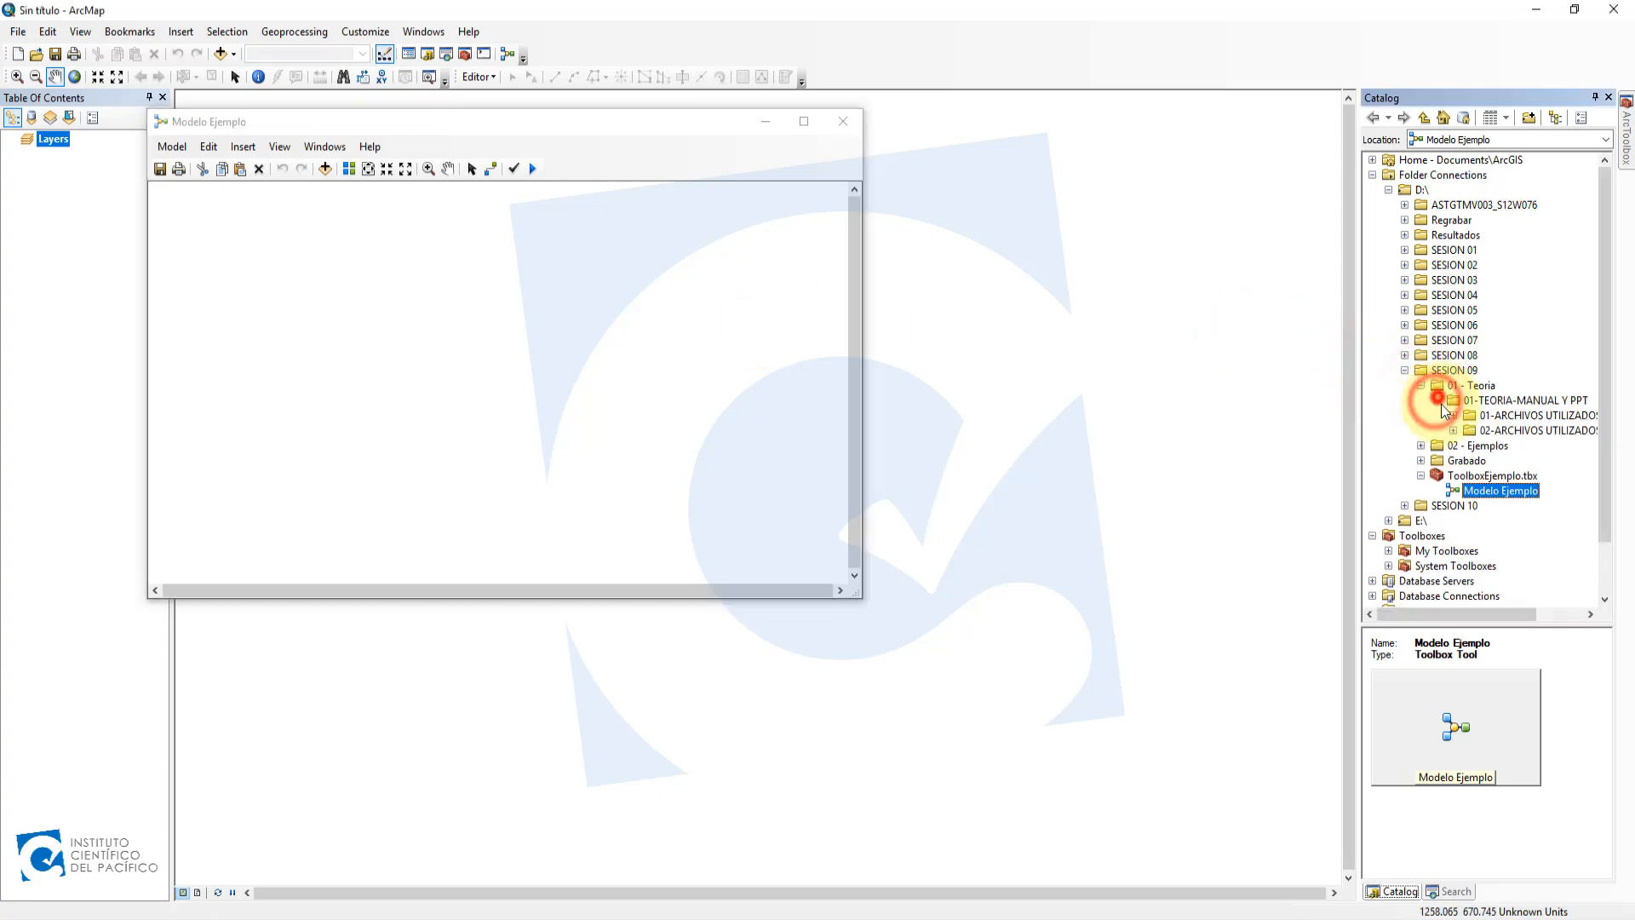
click(1453, 415)
click(1470, 430)
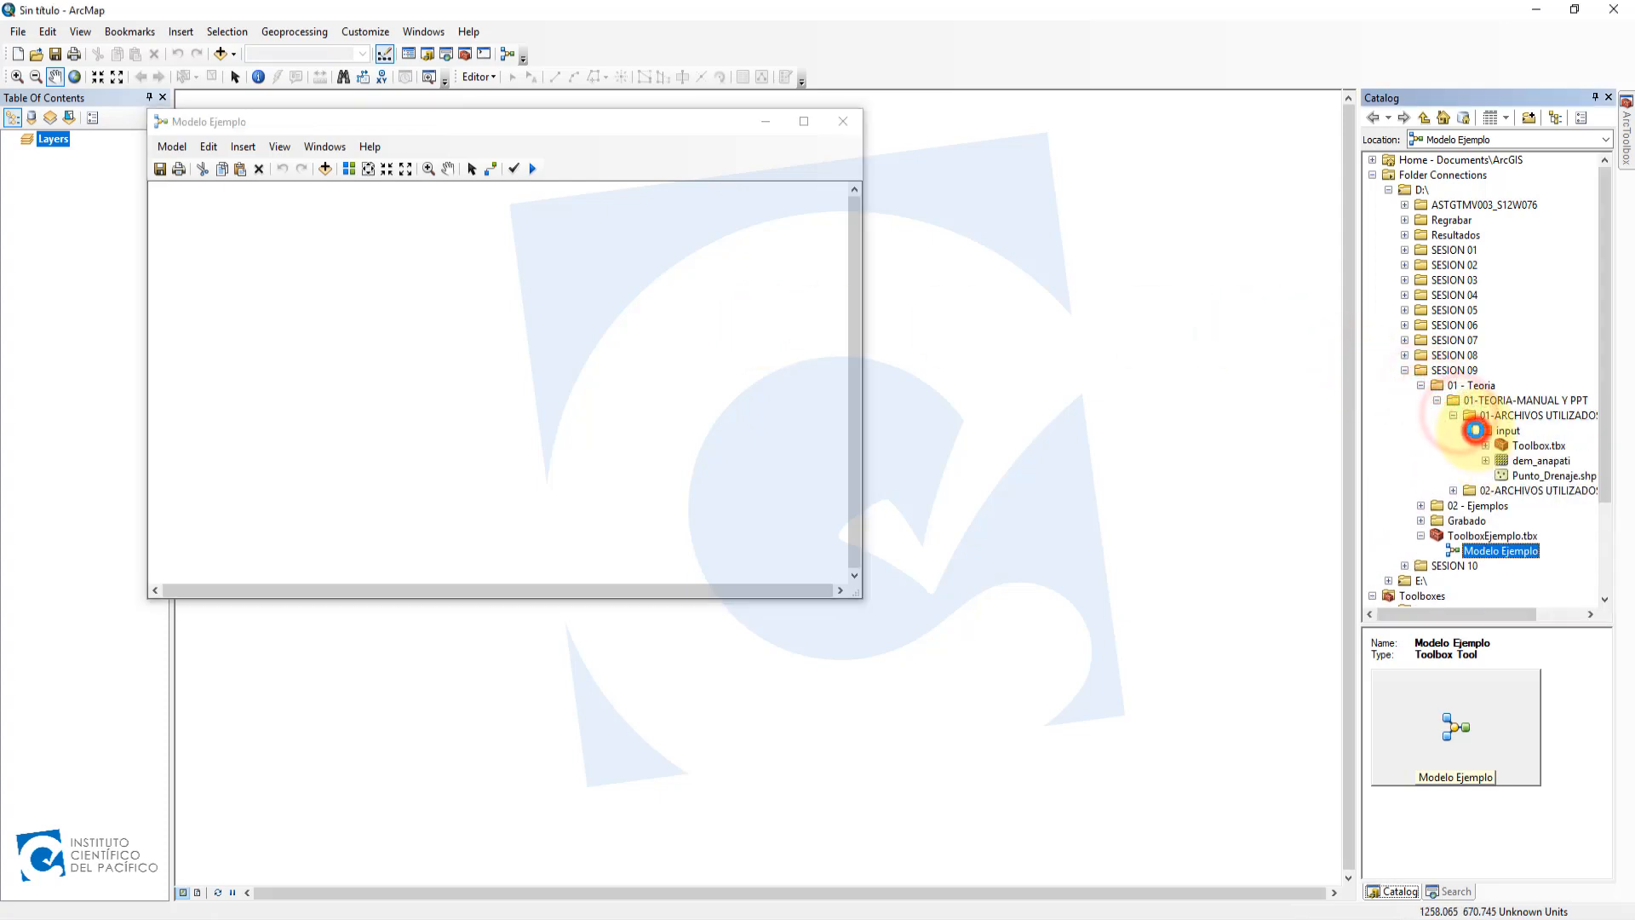
click(1541, 460)
drag(1544, 464, 309, 383)
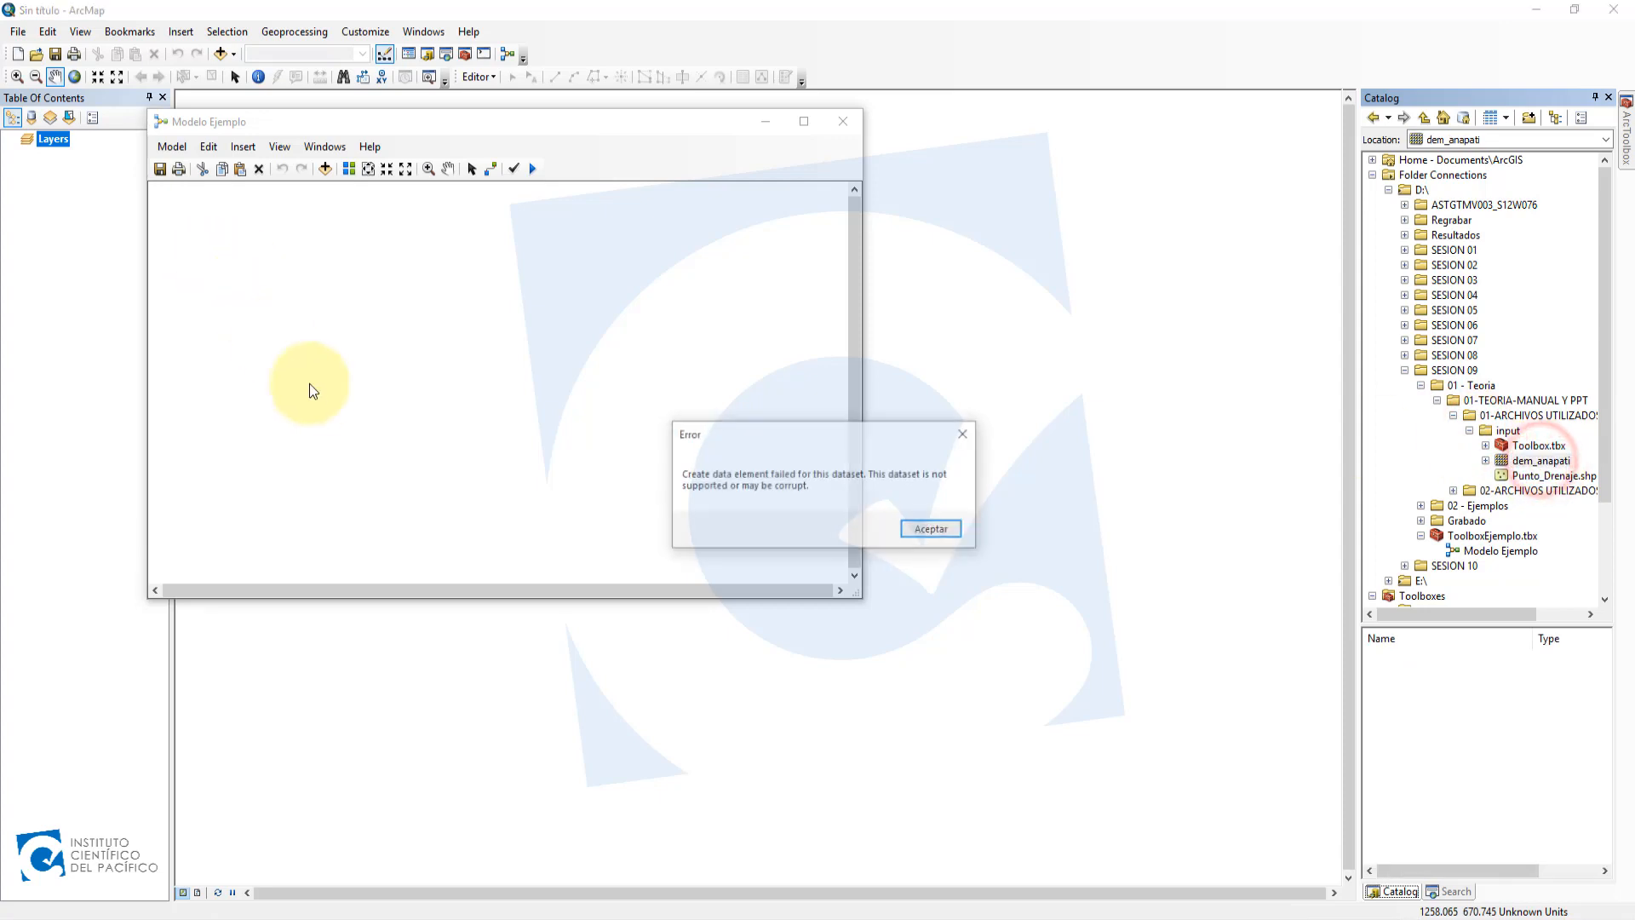
click(929, 535)
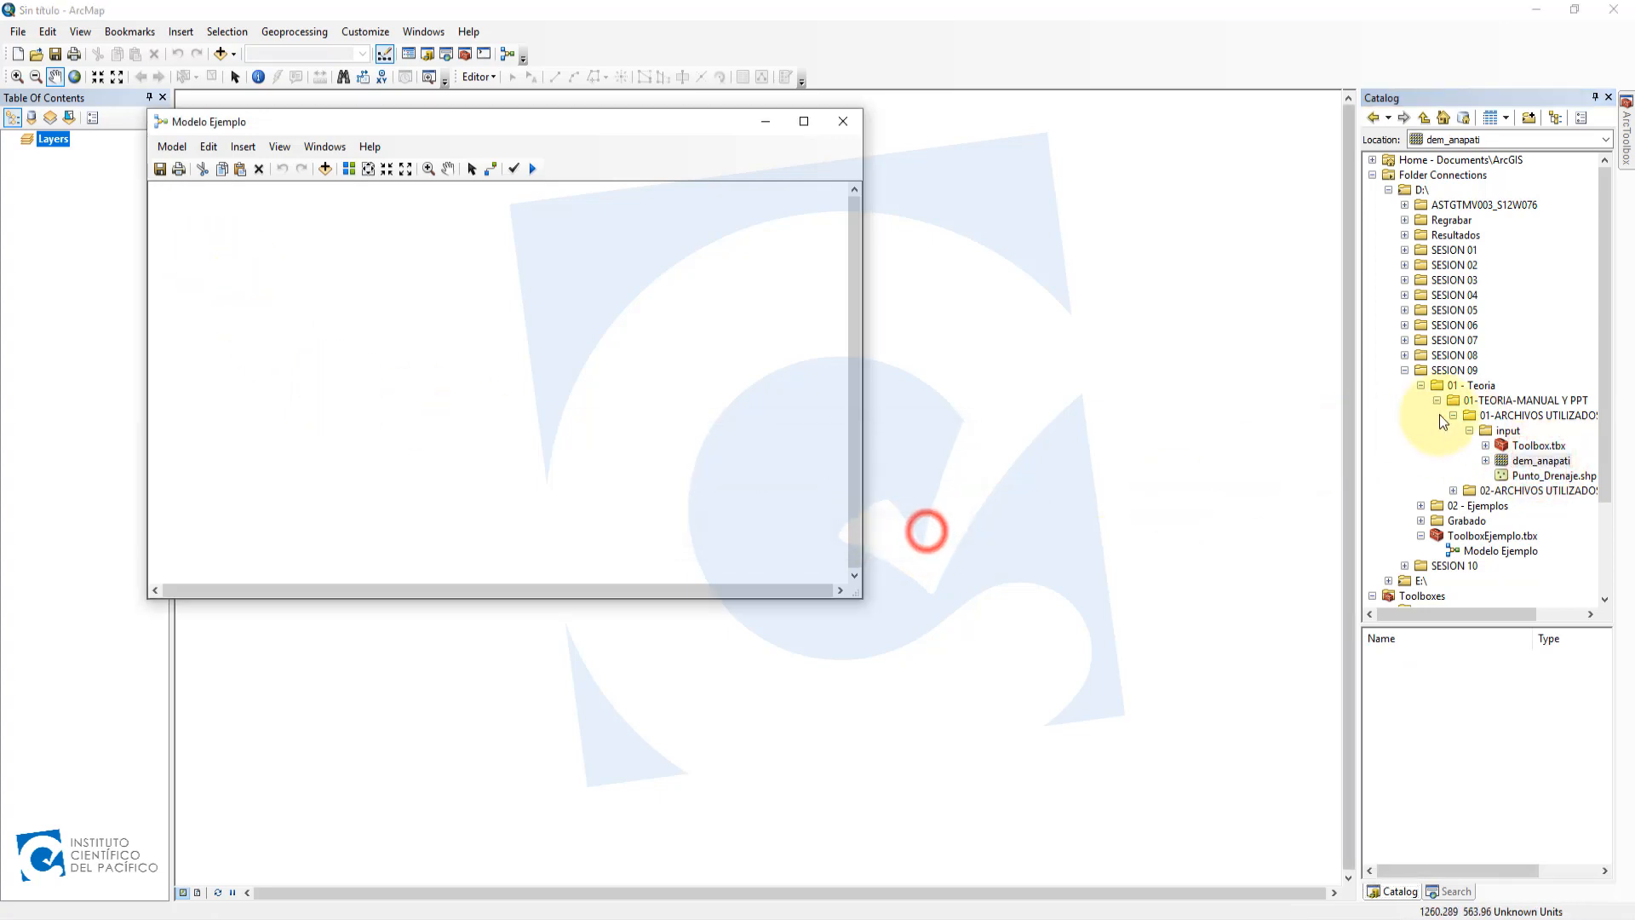
- Add the DEM_Anapati.tif raster from the Ejercicios data of SESION 07 to the model as an input variable
click(1421, 385)
click(1438, 400)
click(1405, 339)
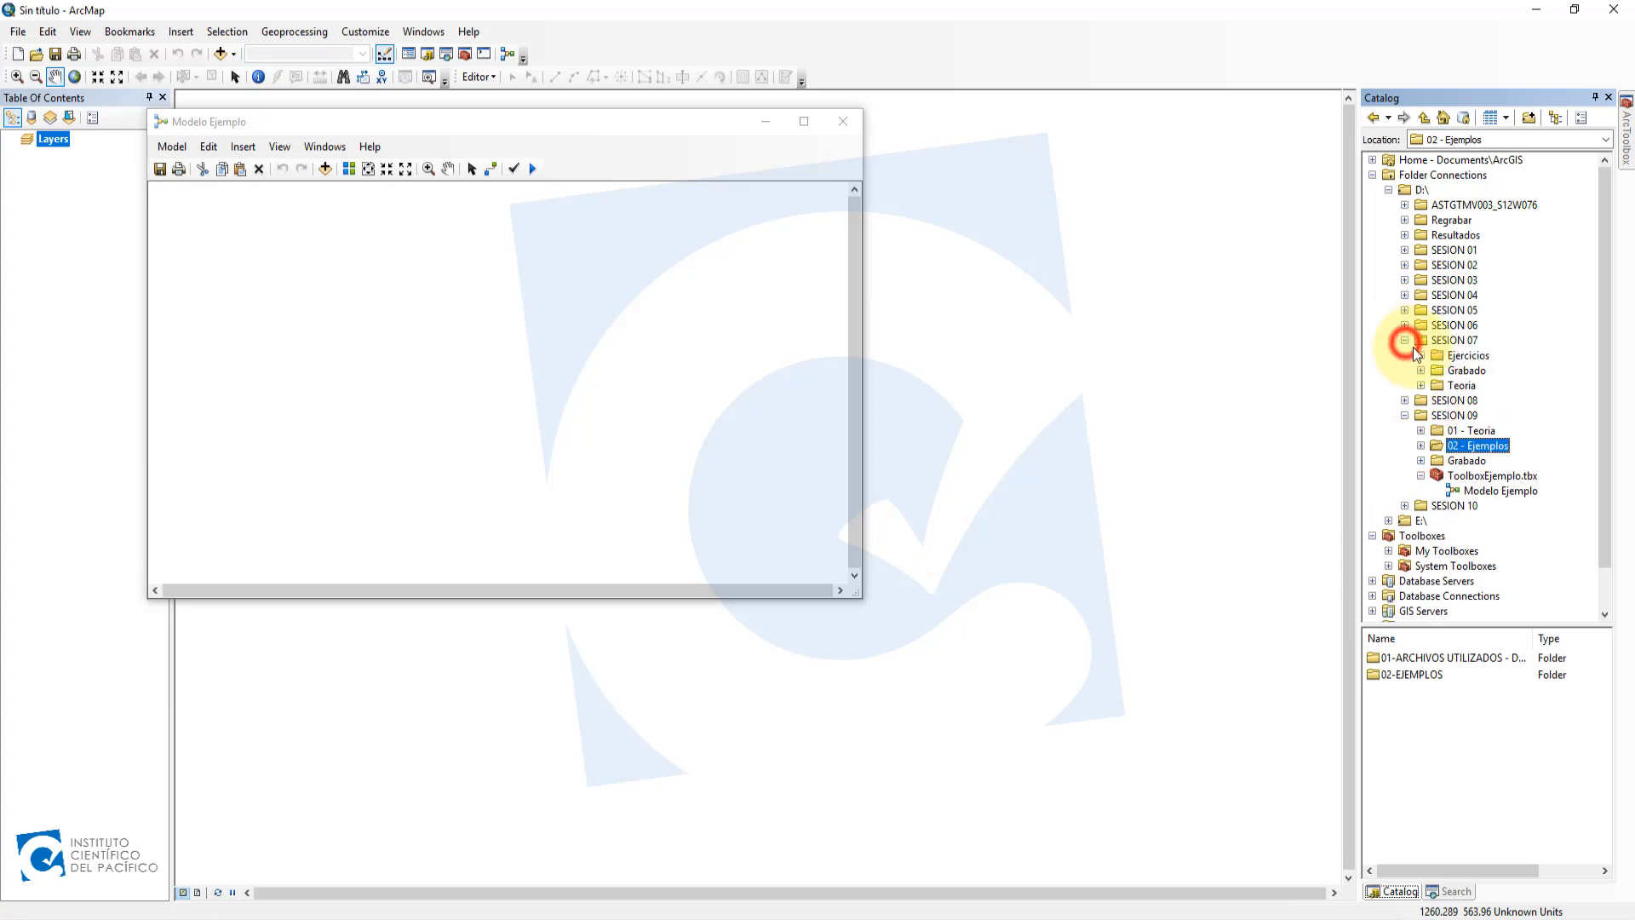
click(1421, 355)
click(1438, 370)
click(1454, 385)
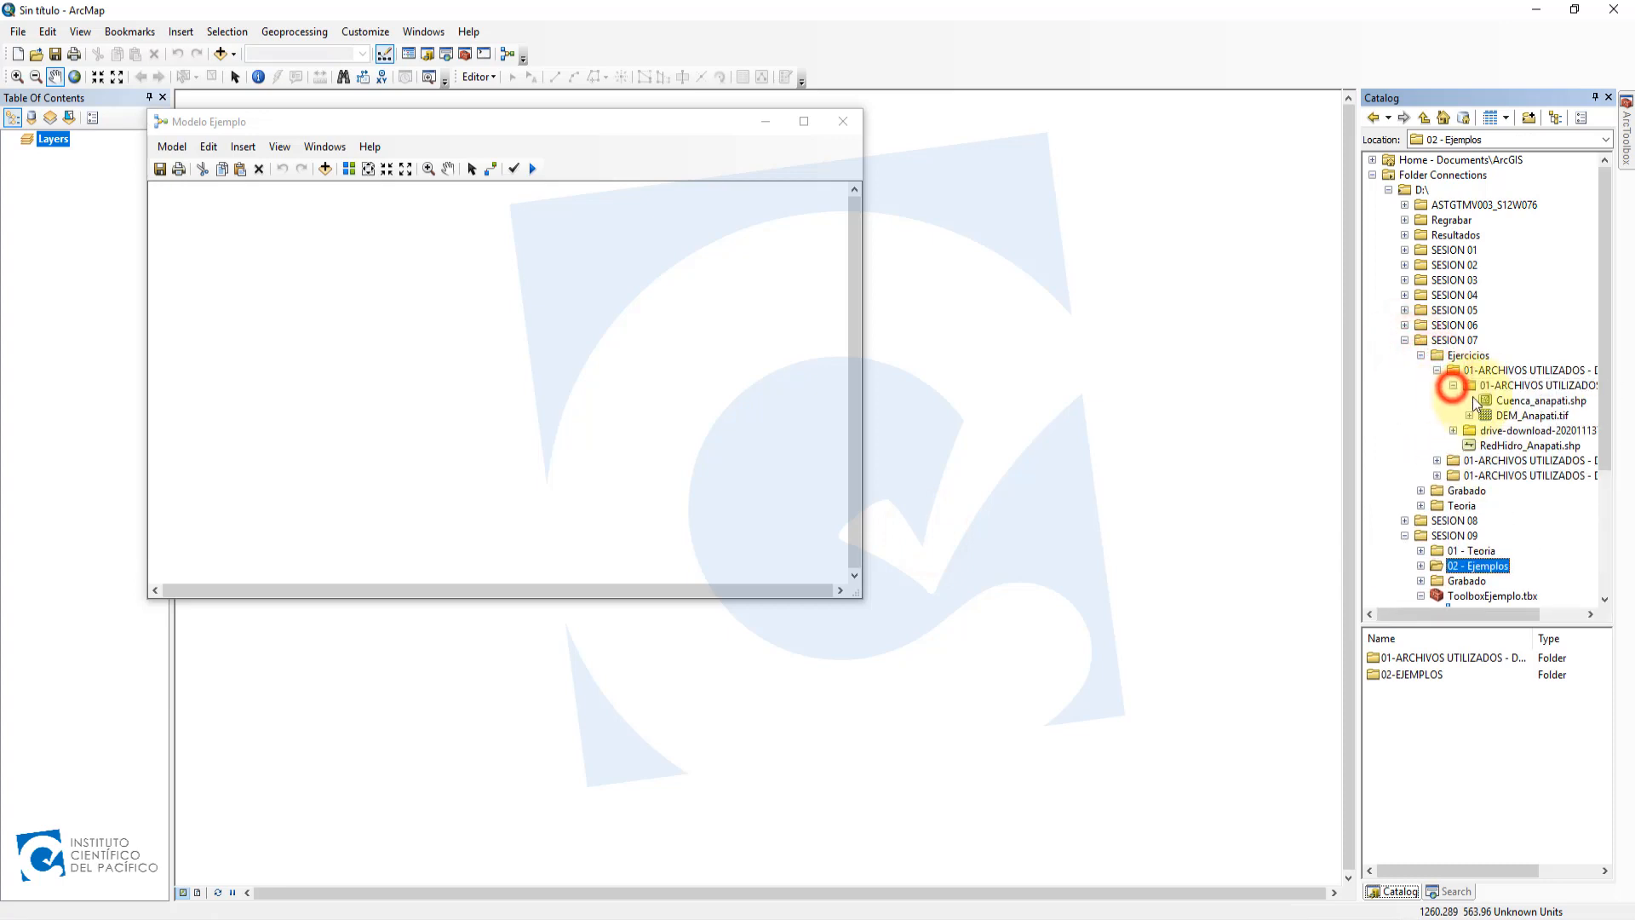
click(1522, 416)
drag(1522, 417, 295, 344)
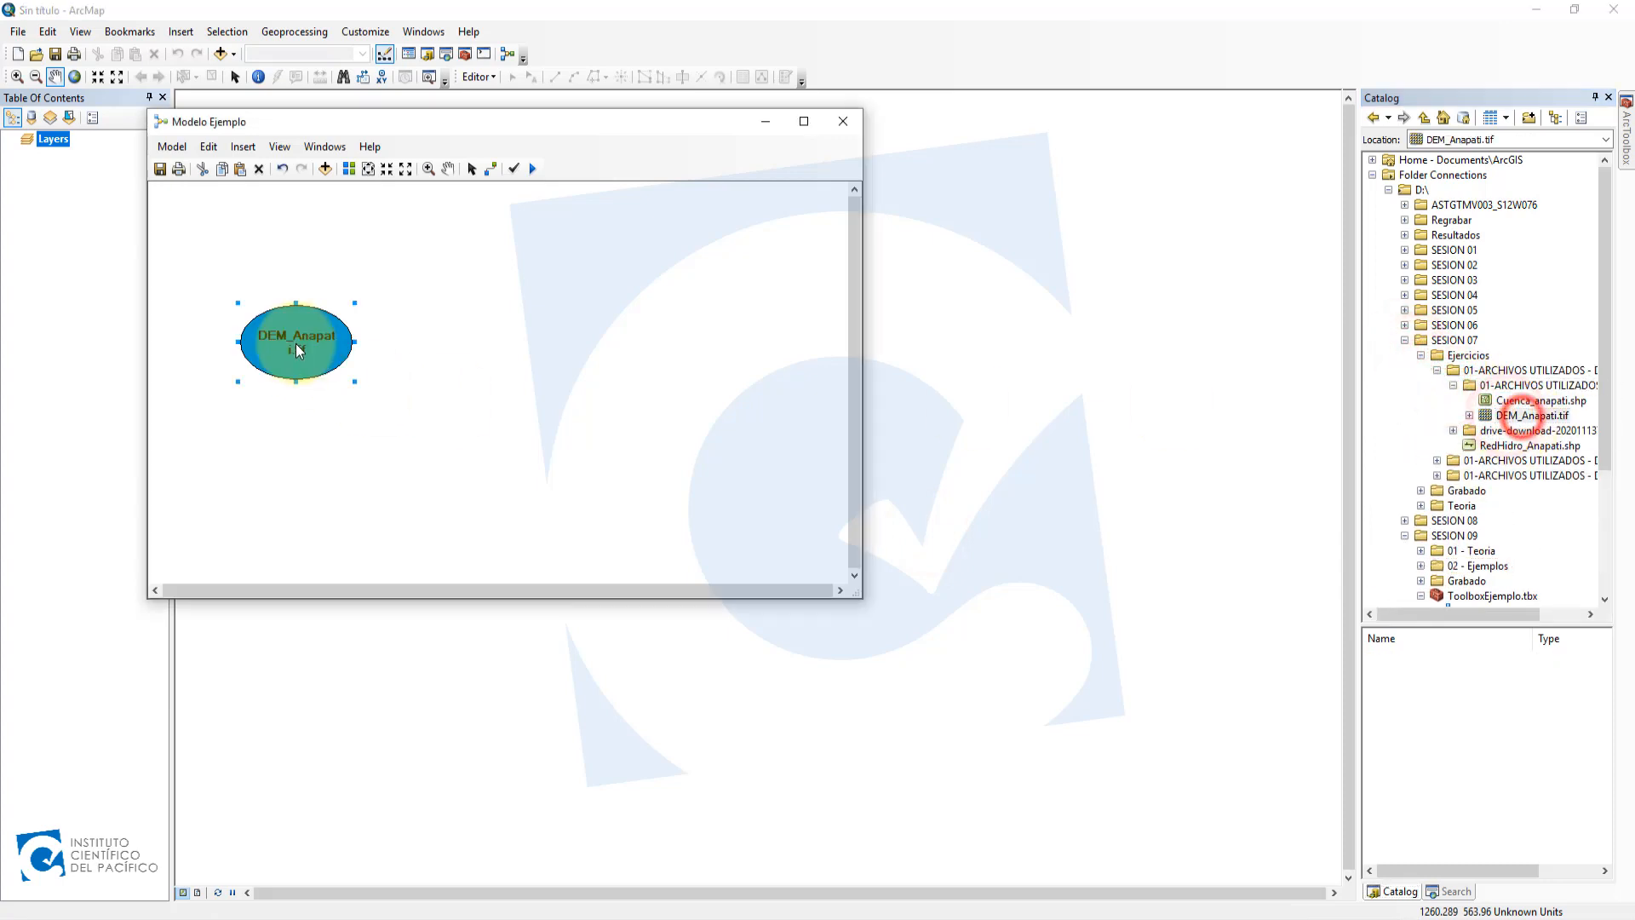
click(487, 419)
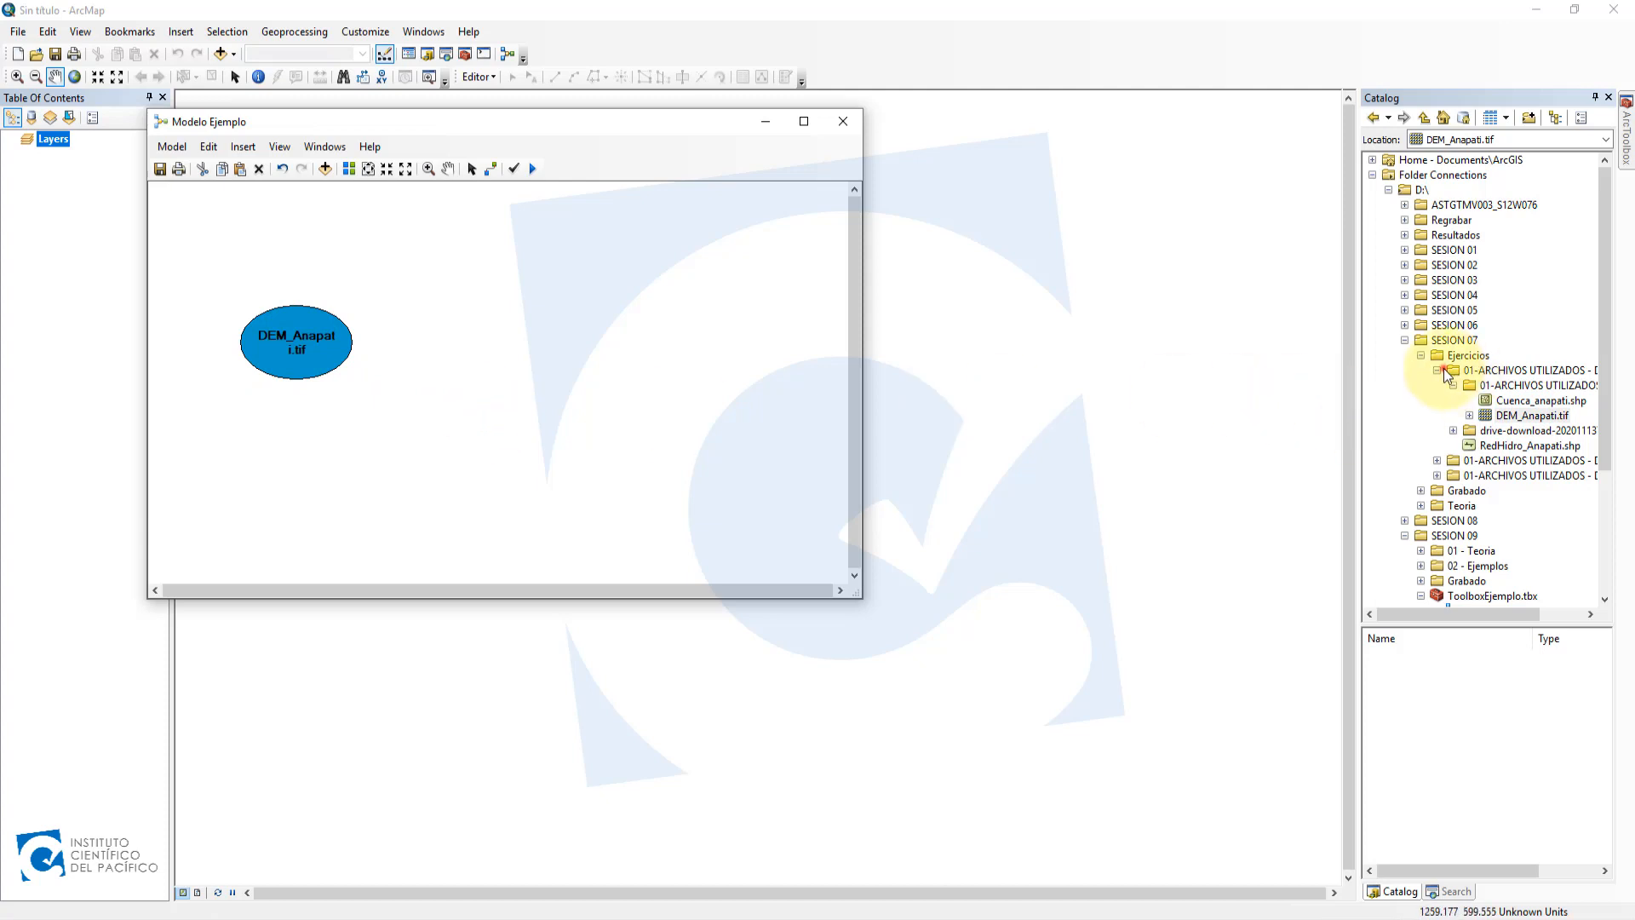
- Collapse SESION 07 and locate the dem_anapati raster in the input folder under SESION 09's 01 - Teoria
click(1405, 340)
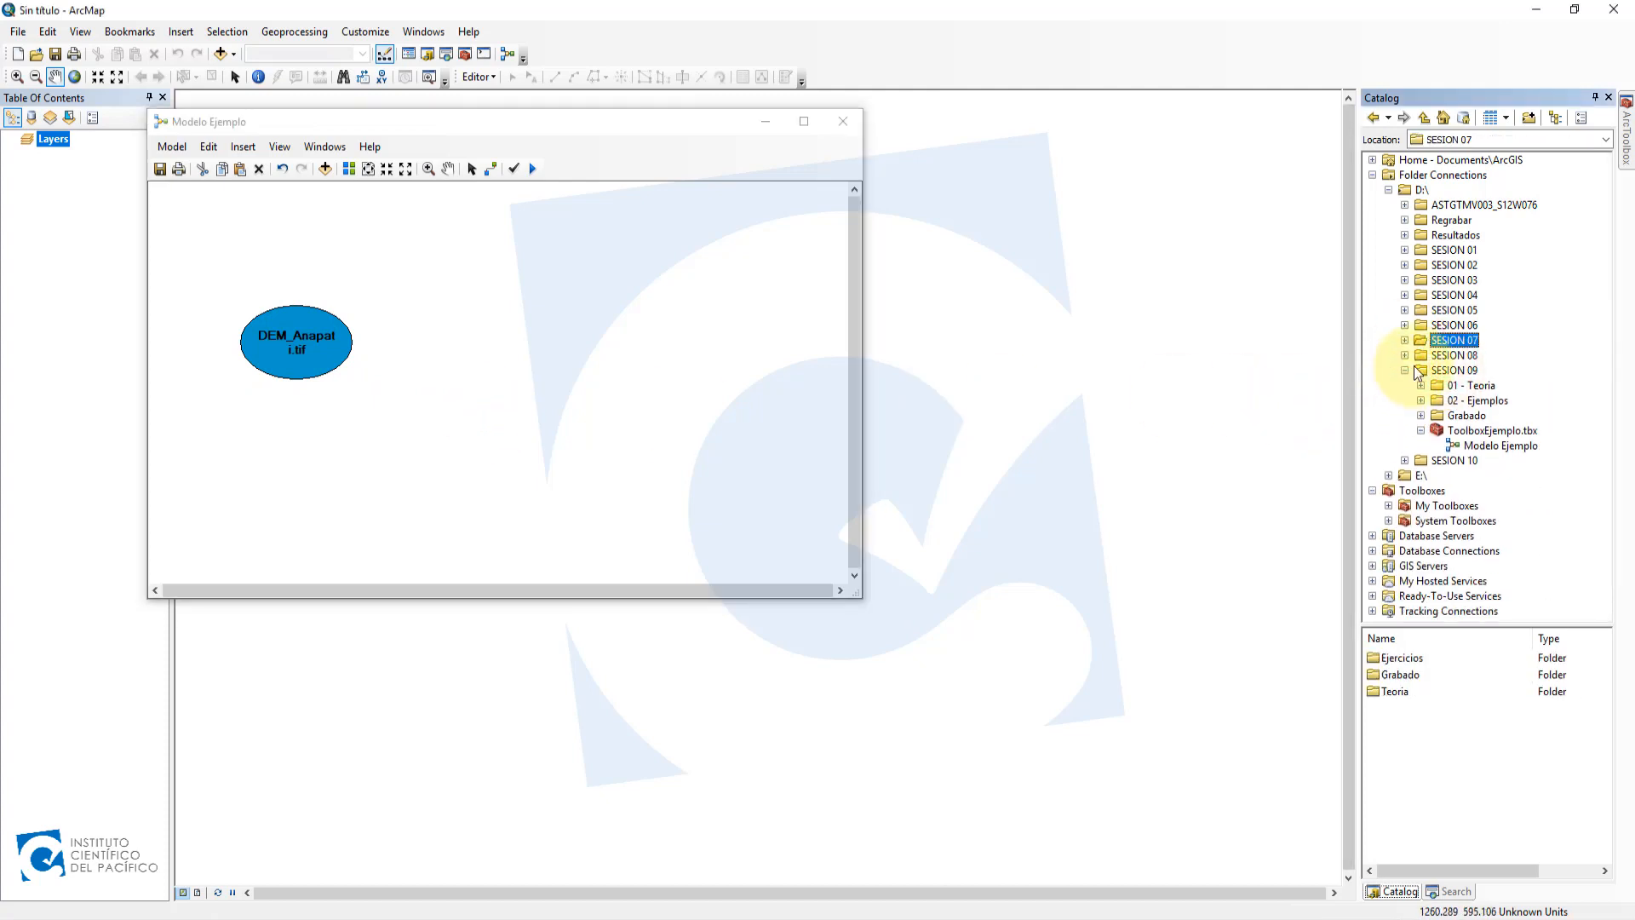
click(1420, 385)
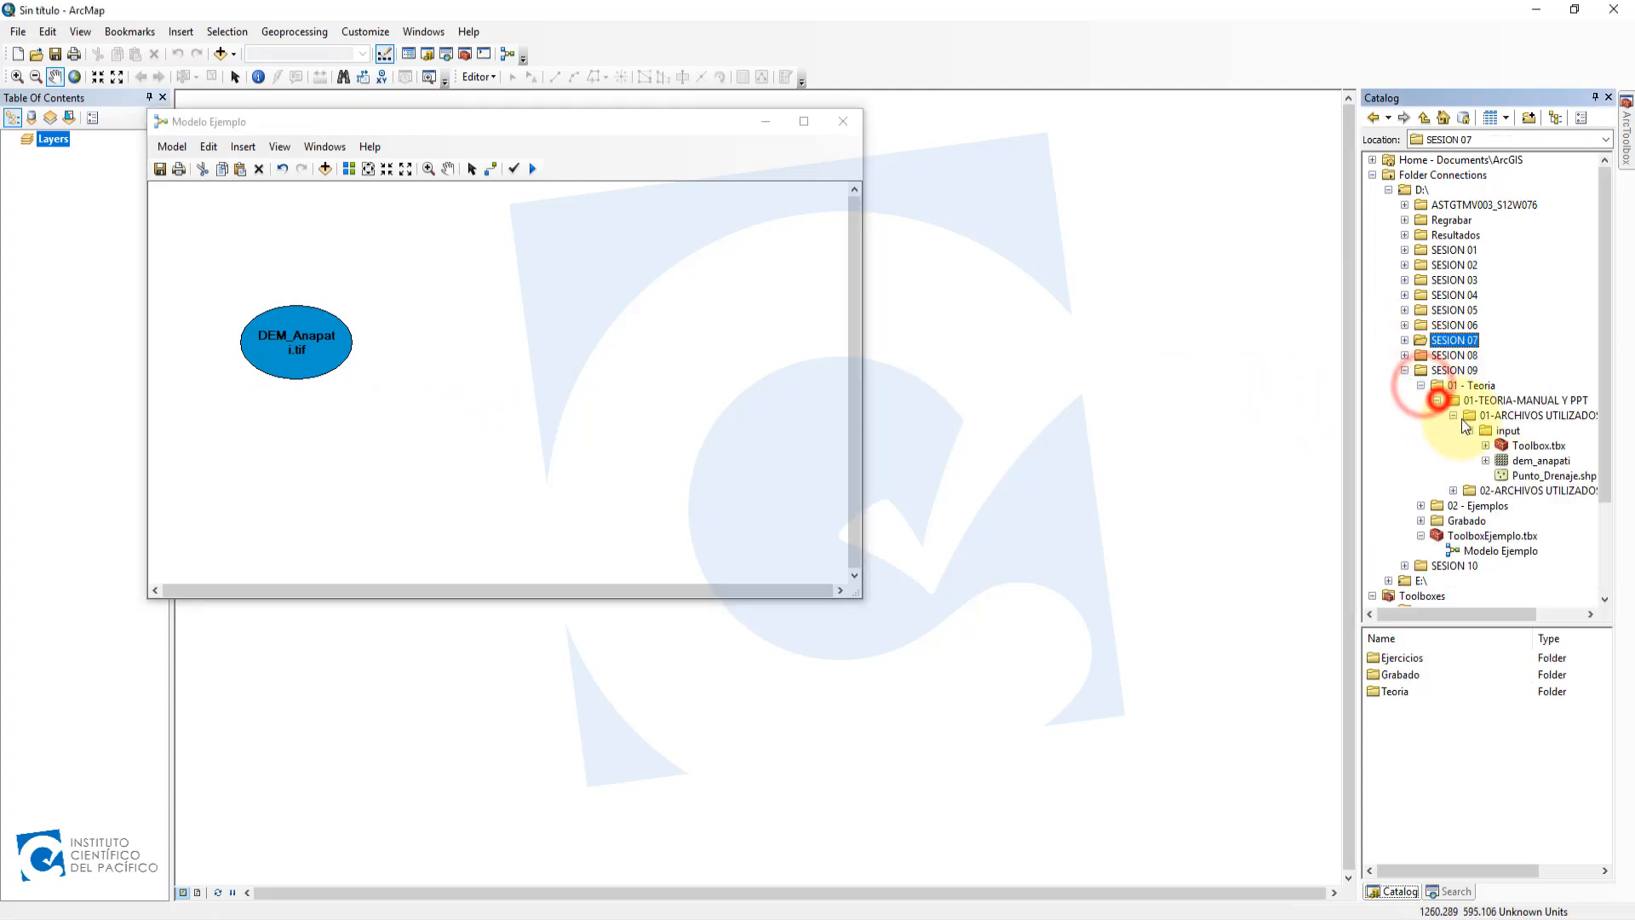
click(1555, 458)
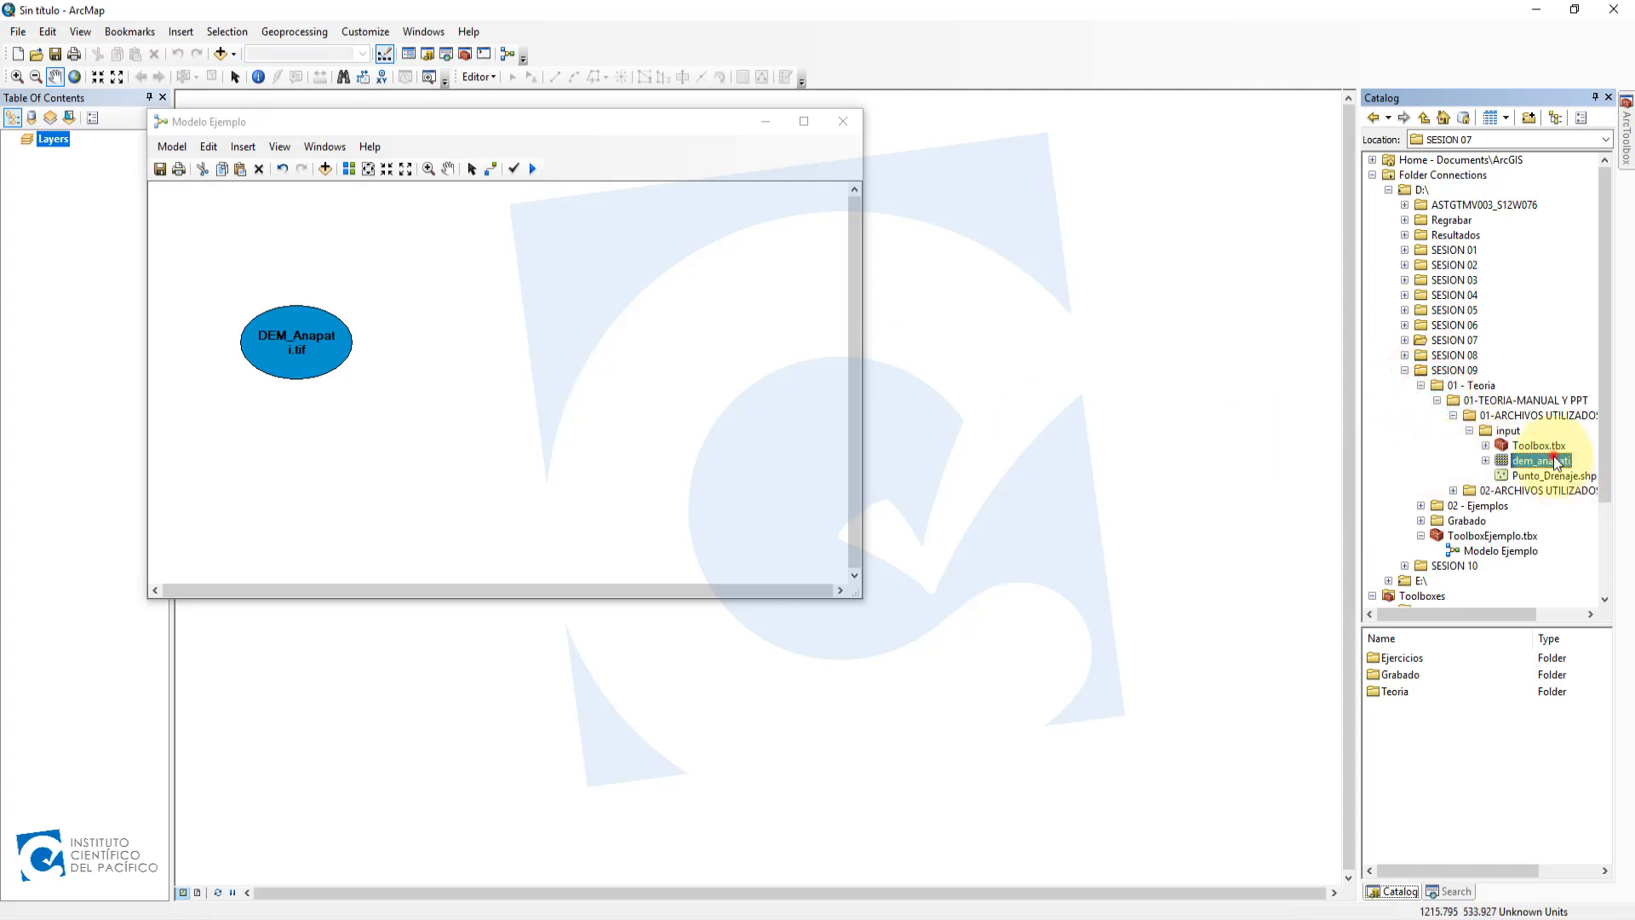
click(562, 407)
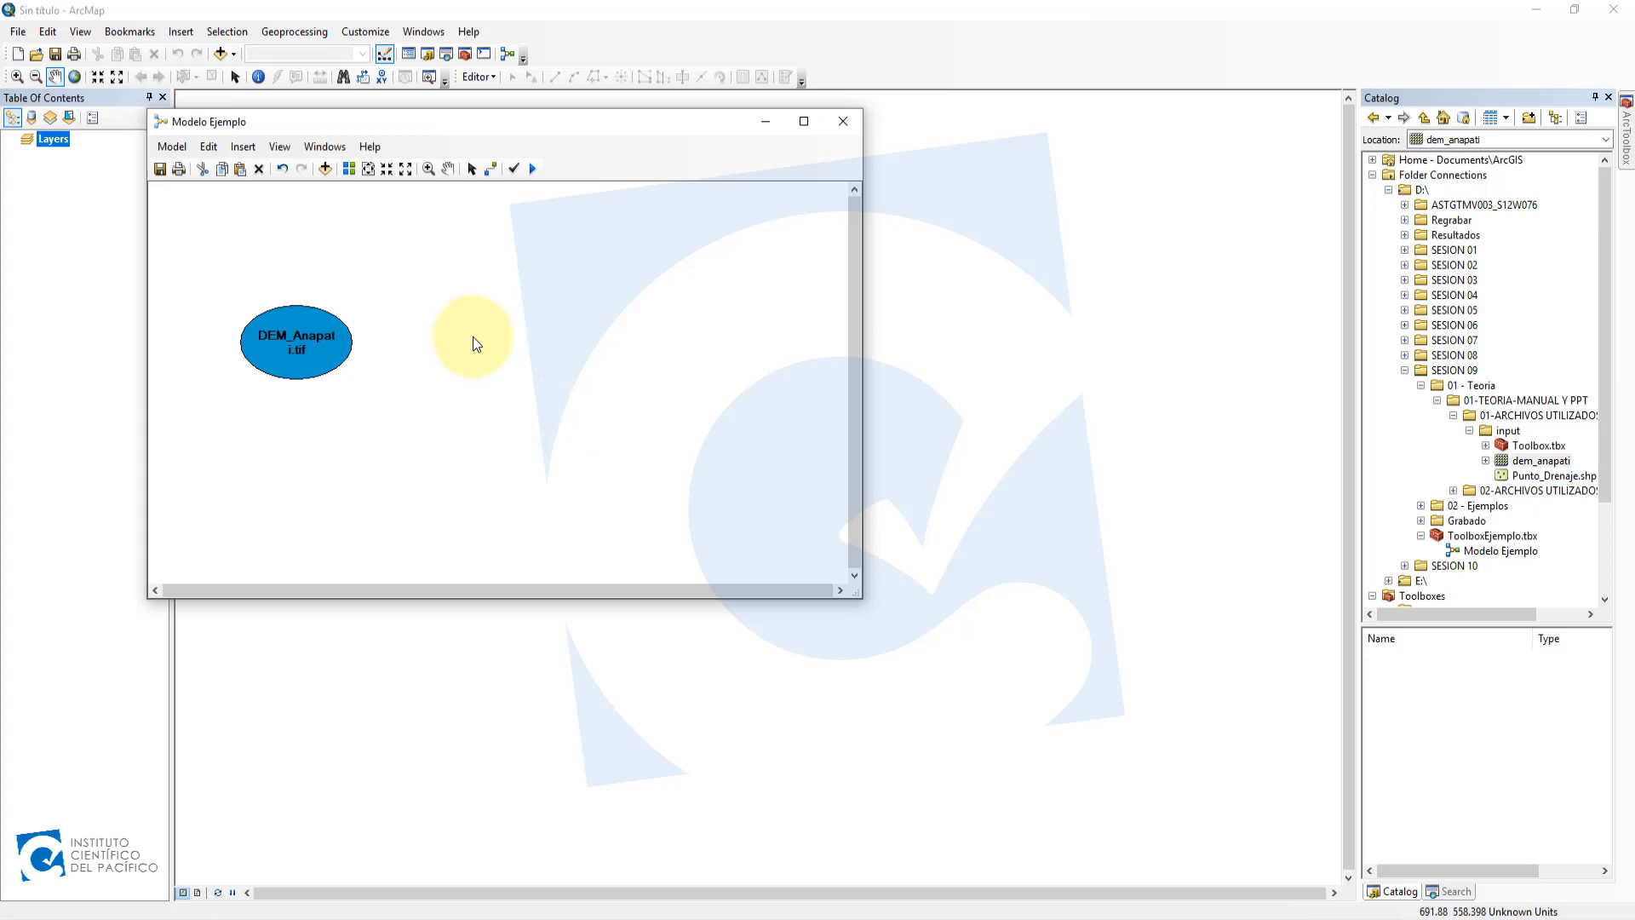
- Add the Fill tool from the Spatial Analyst Hydrology toolset to the model beside the DEM_Anapati.tif variable
click(1627, 152)
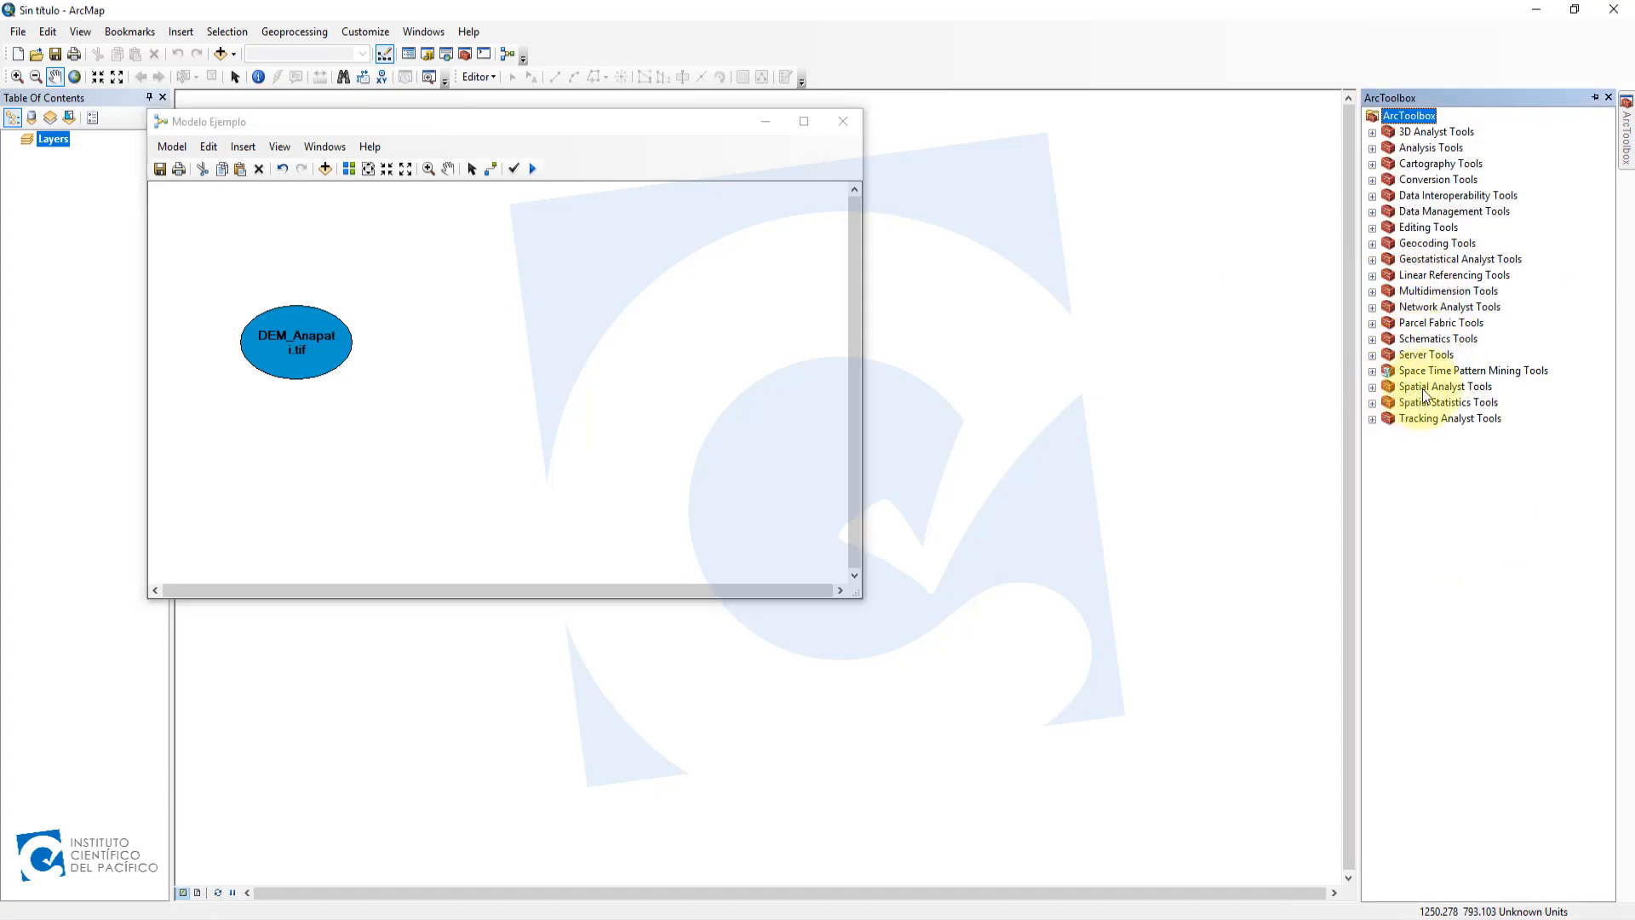
click(1373, 388)
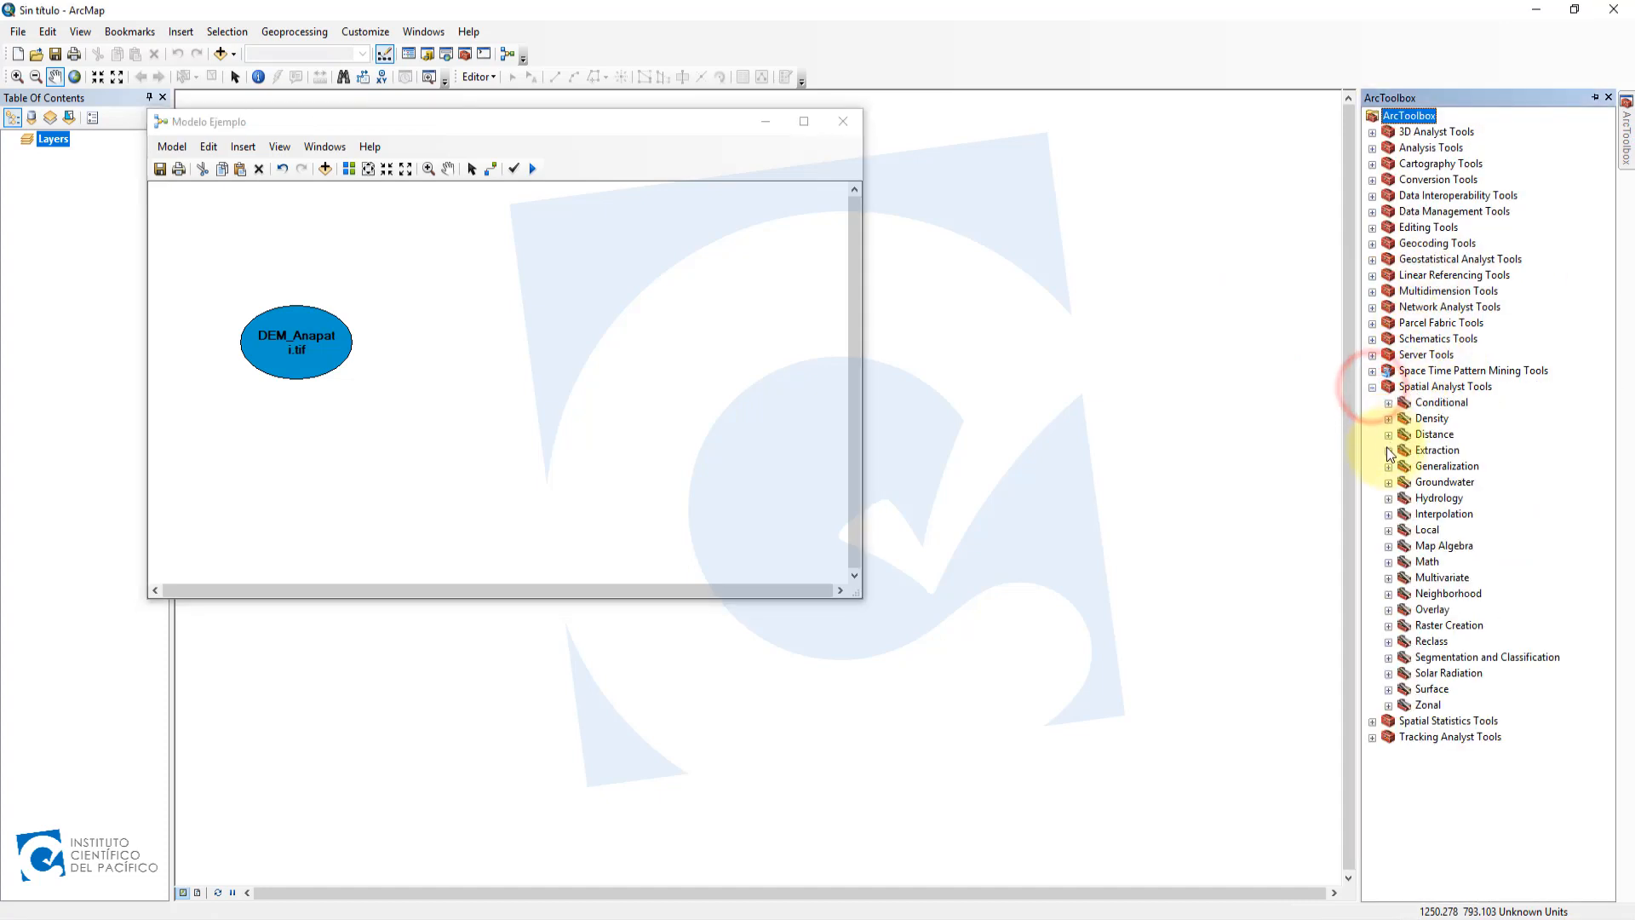
click(1390, 500)
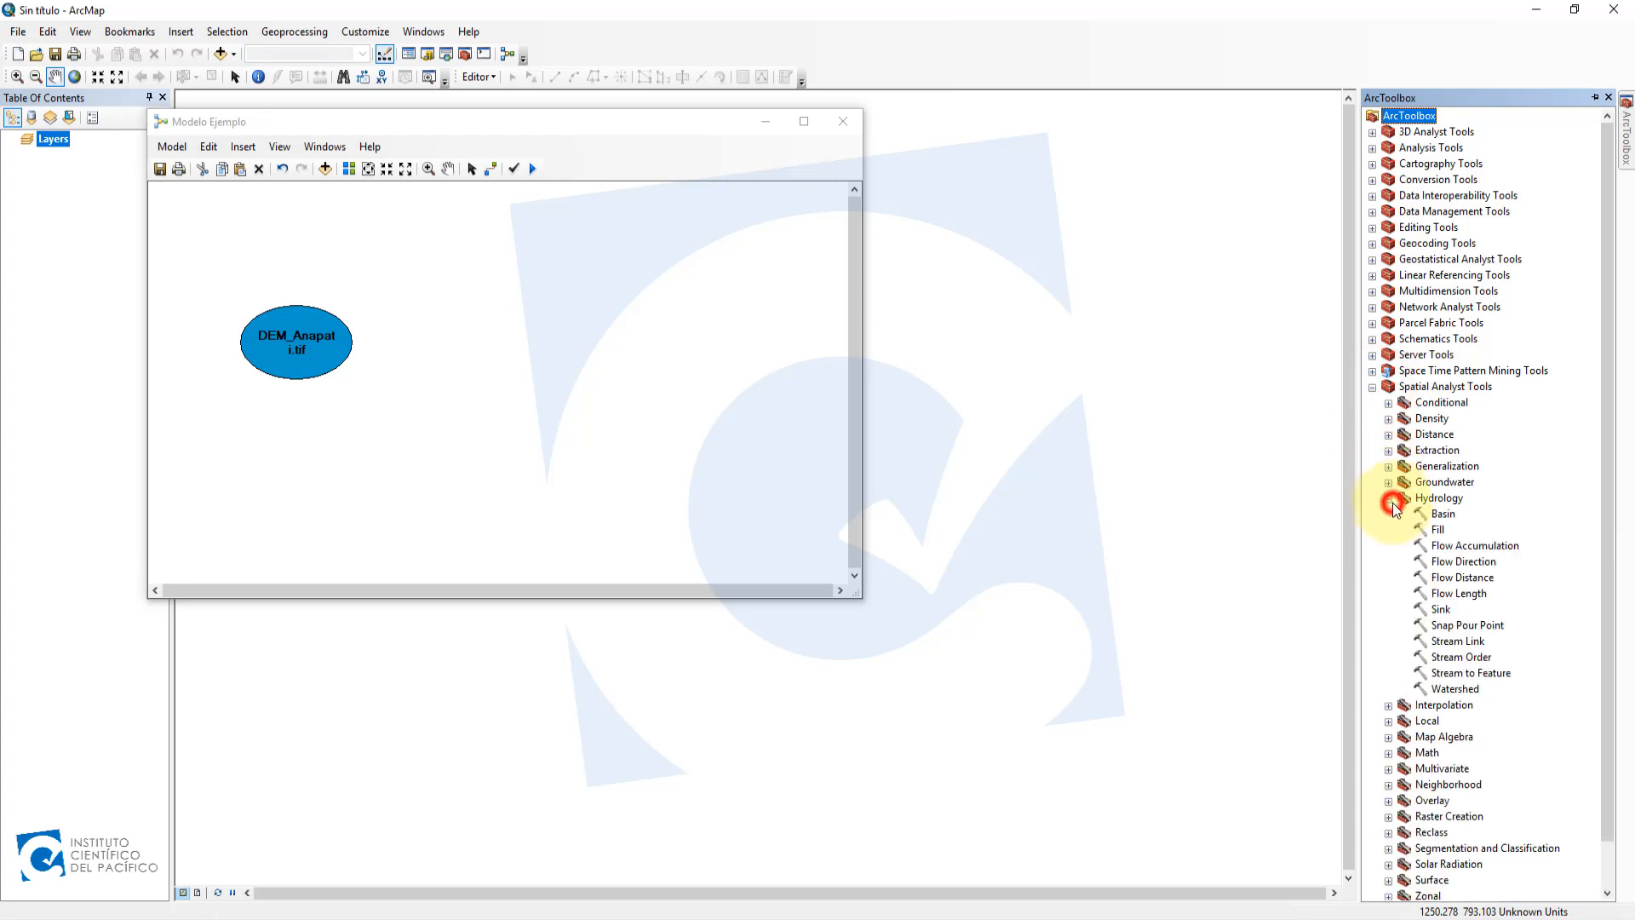
click(1438, 531)
drag(1438, 531, 474, 412)
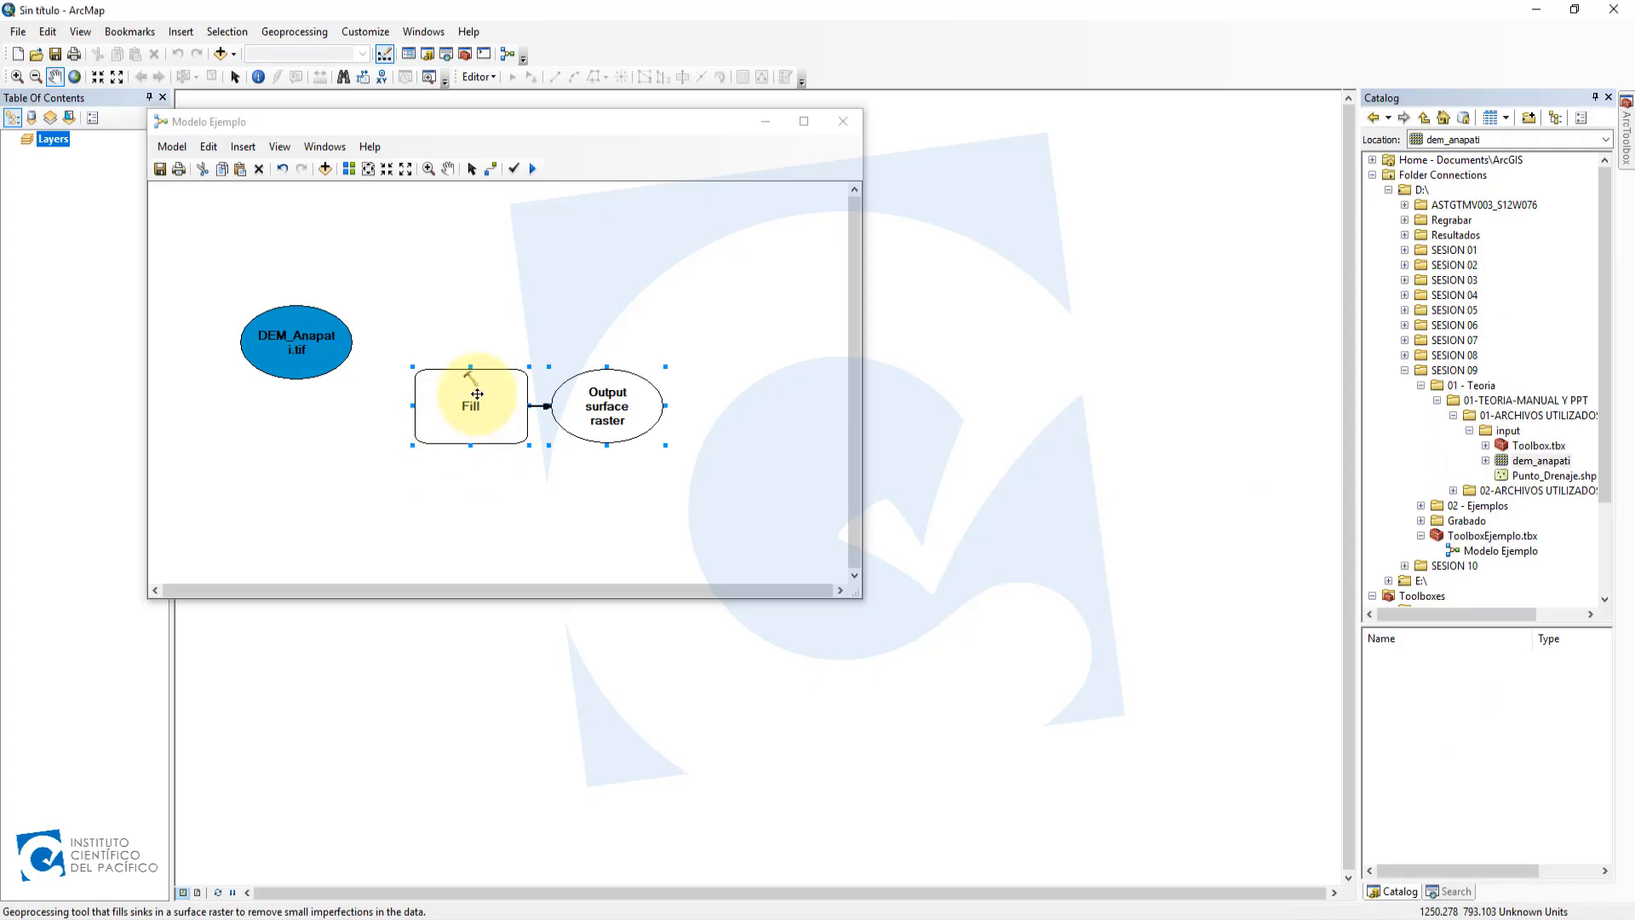
click(475, 407)
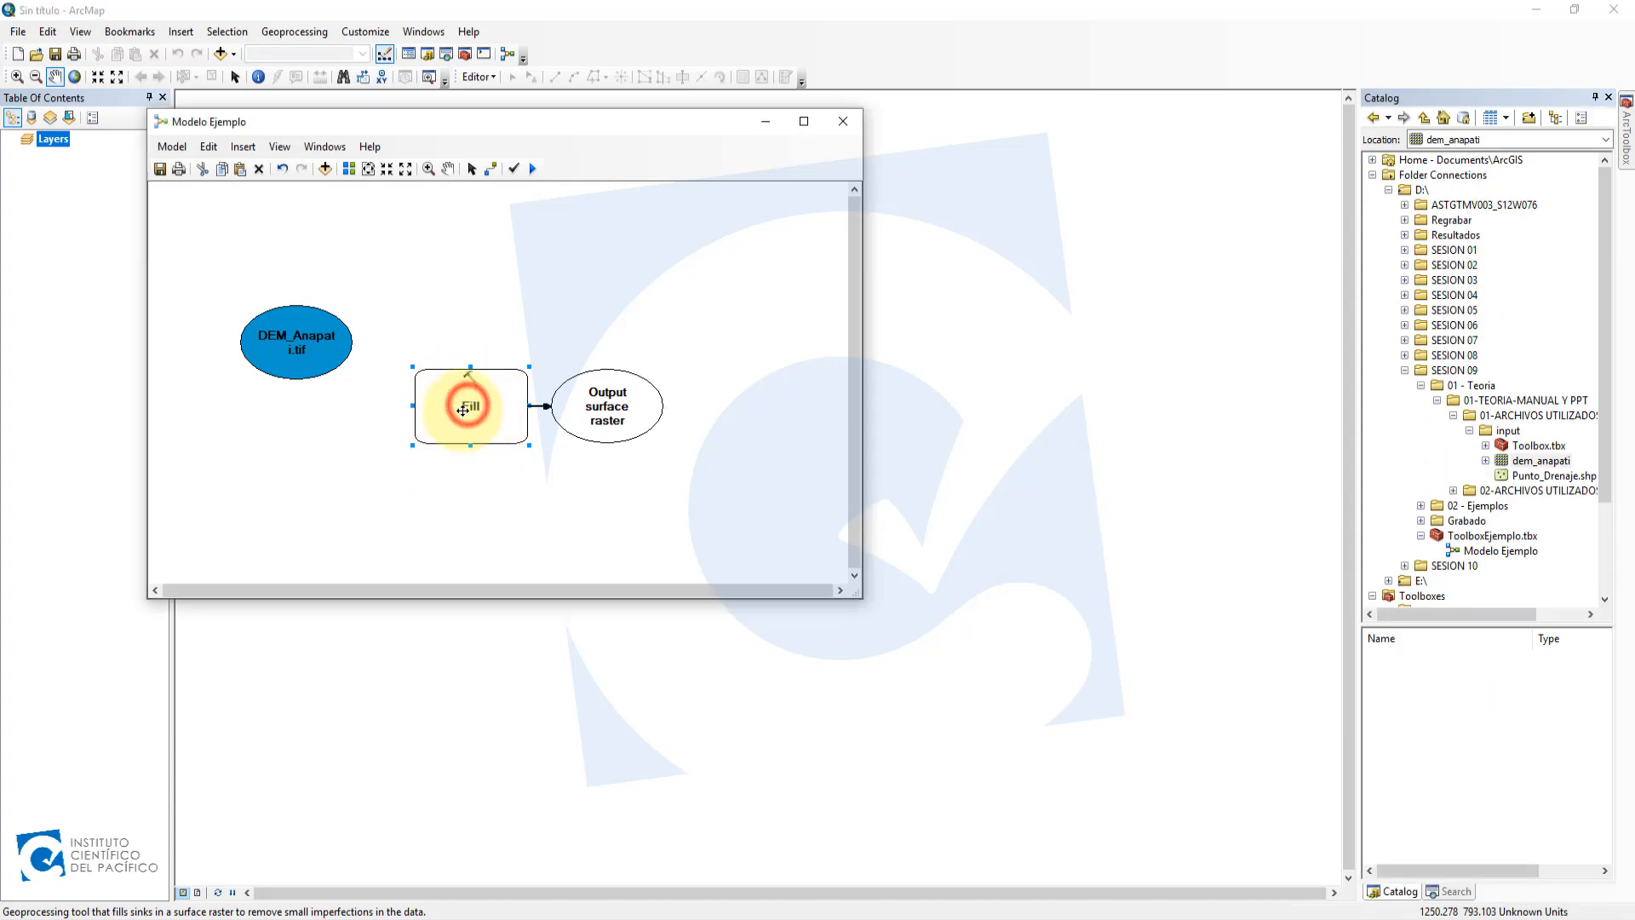
click(604, 433)
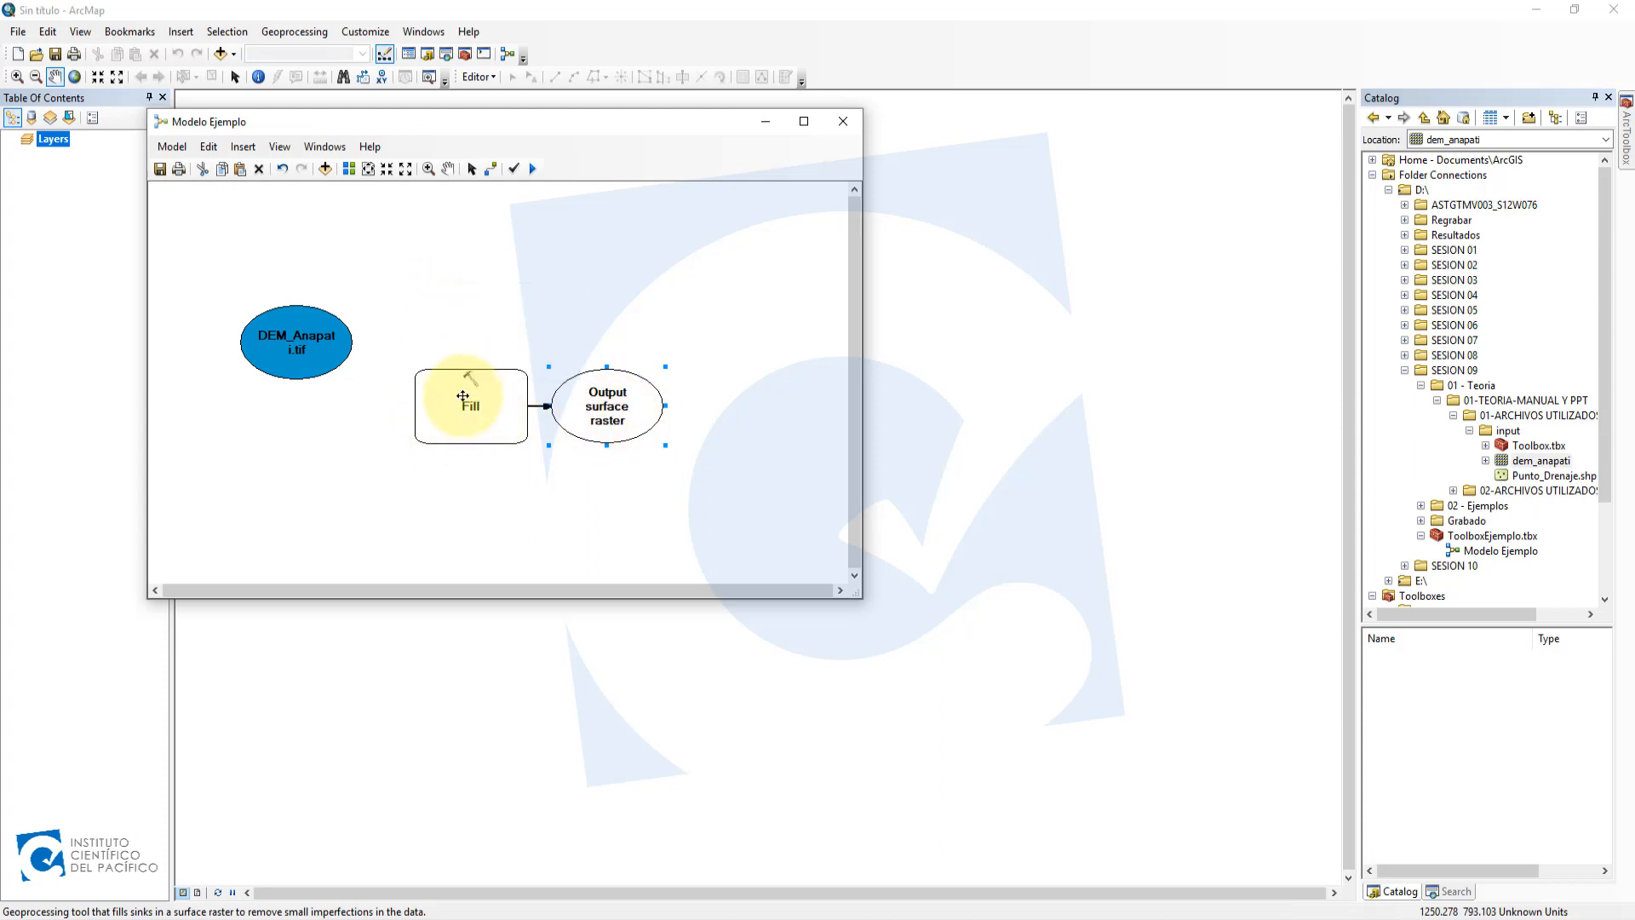
- Add the Flow Accumulation and Flow Direction tools from the Spatial Analyst Hydrology toolset to the model
mouse_move(487, 390)
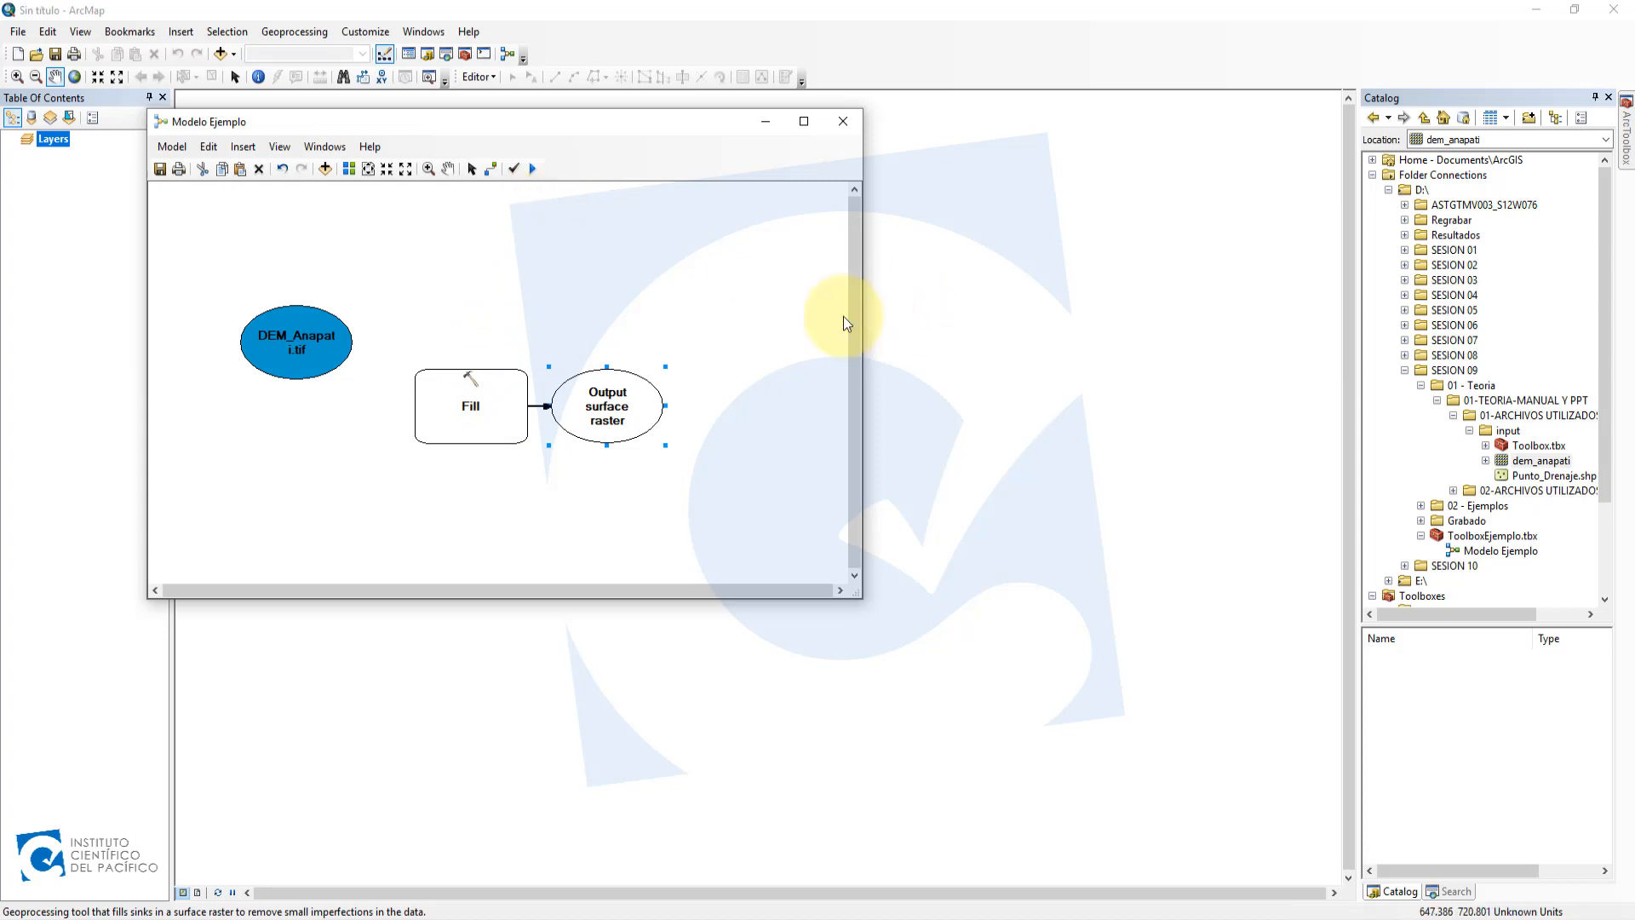
click(785, 324)
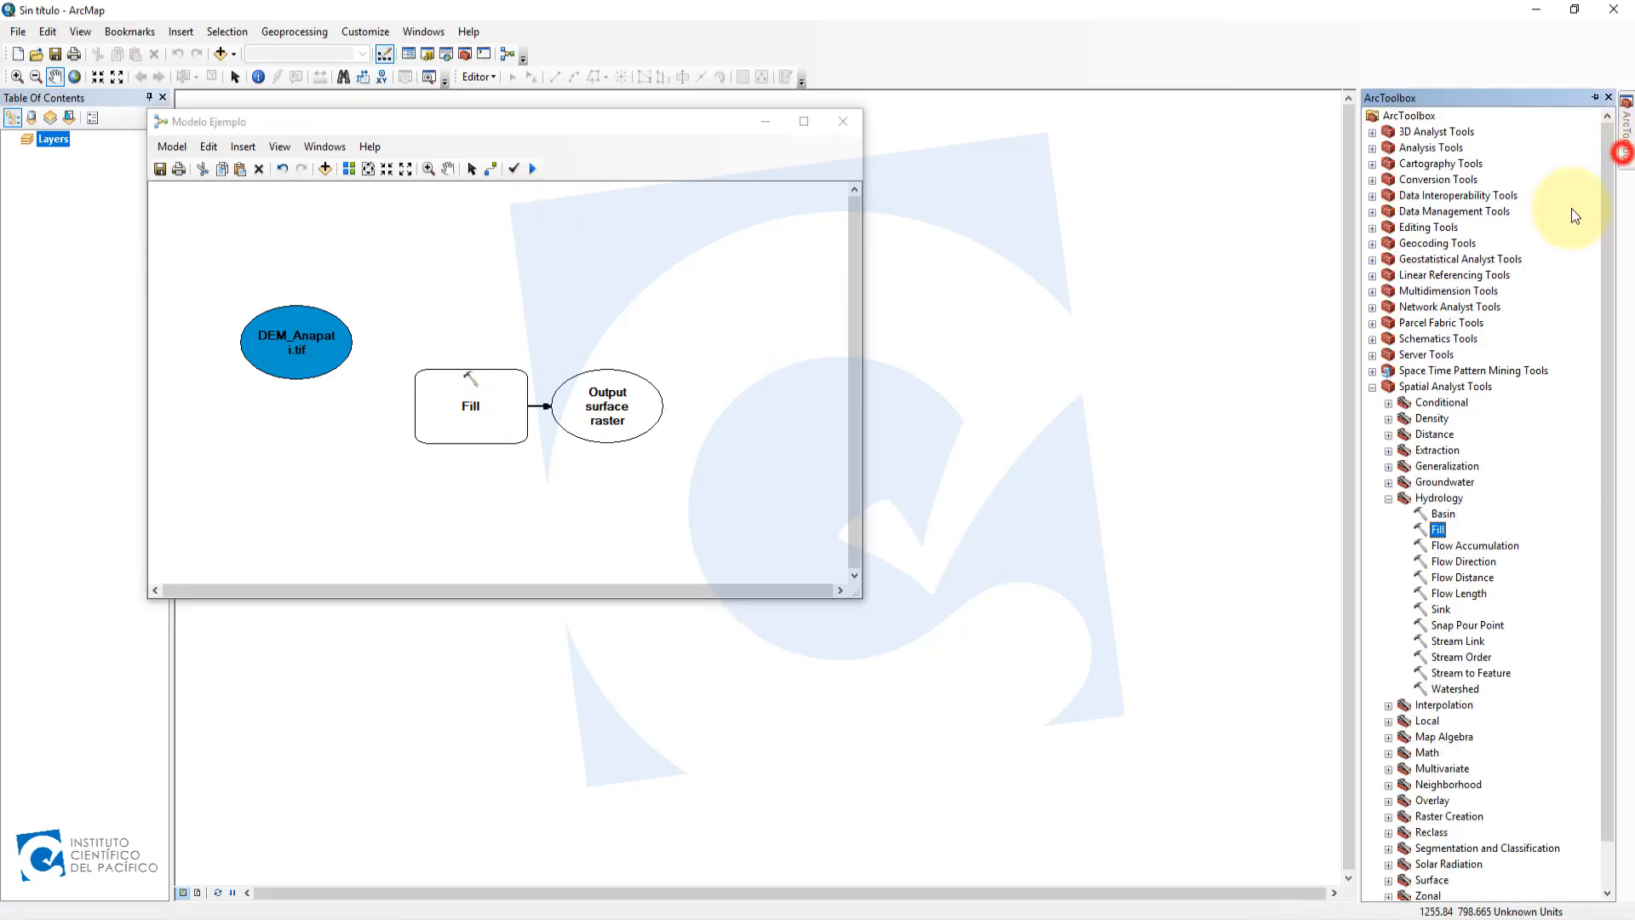
click(1625, 147)
drag(1462, 552, 505, 481)
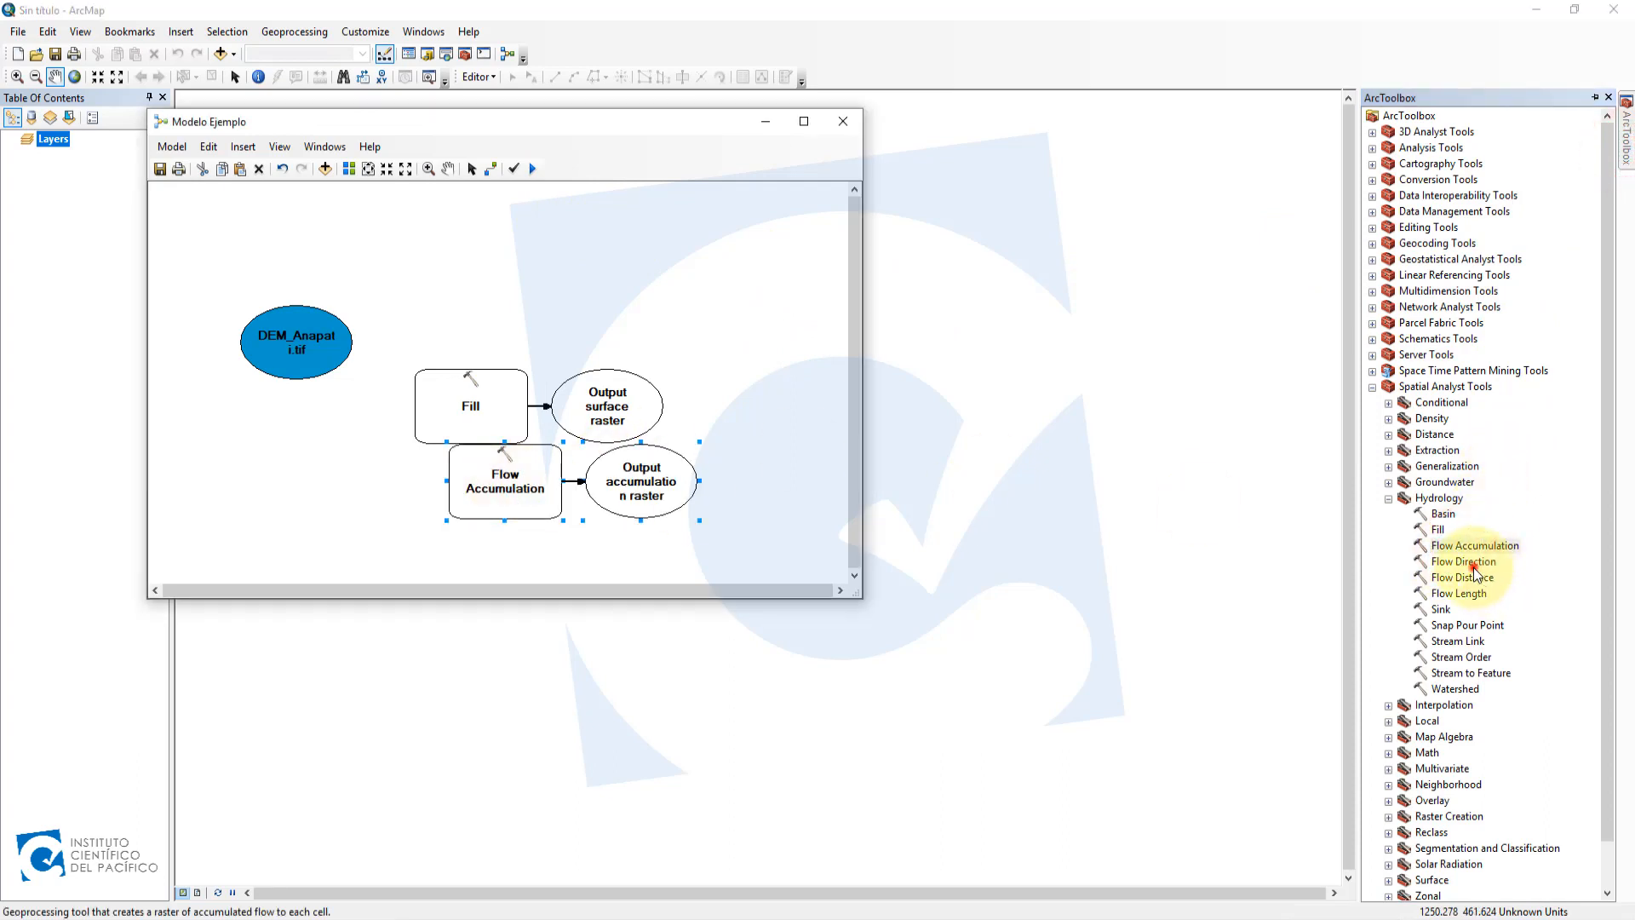
drag(1464, 562, 489, 431)
- Spread out the overlapping model elements, apply the automatic layout and fit the whole diagram in view
drag(483, 498, 332, 268)
drag(298, 345, 429, 429)
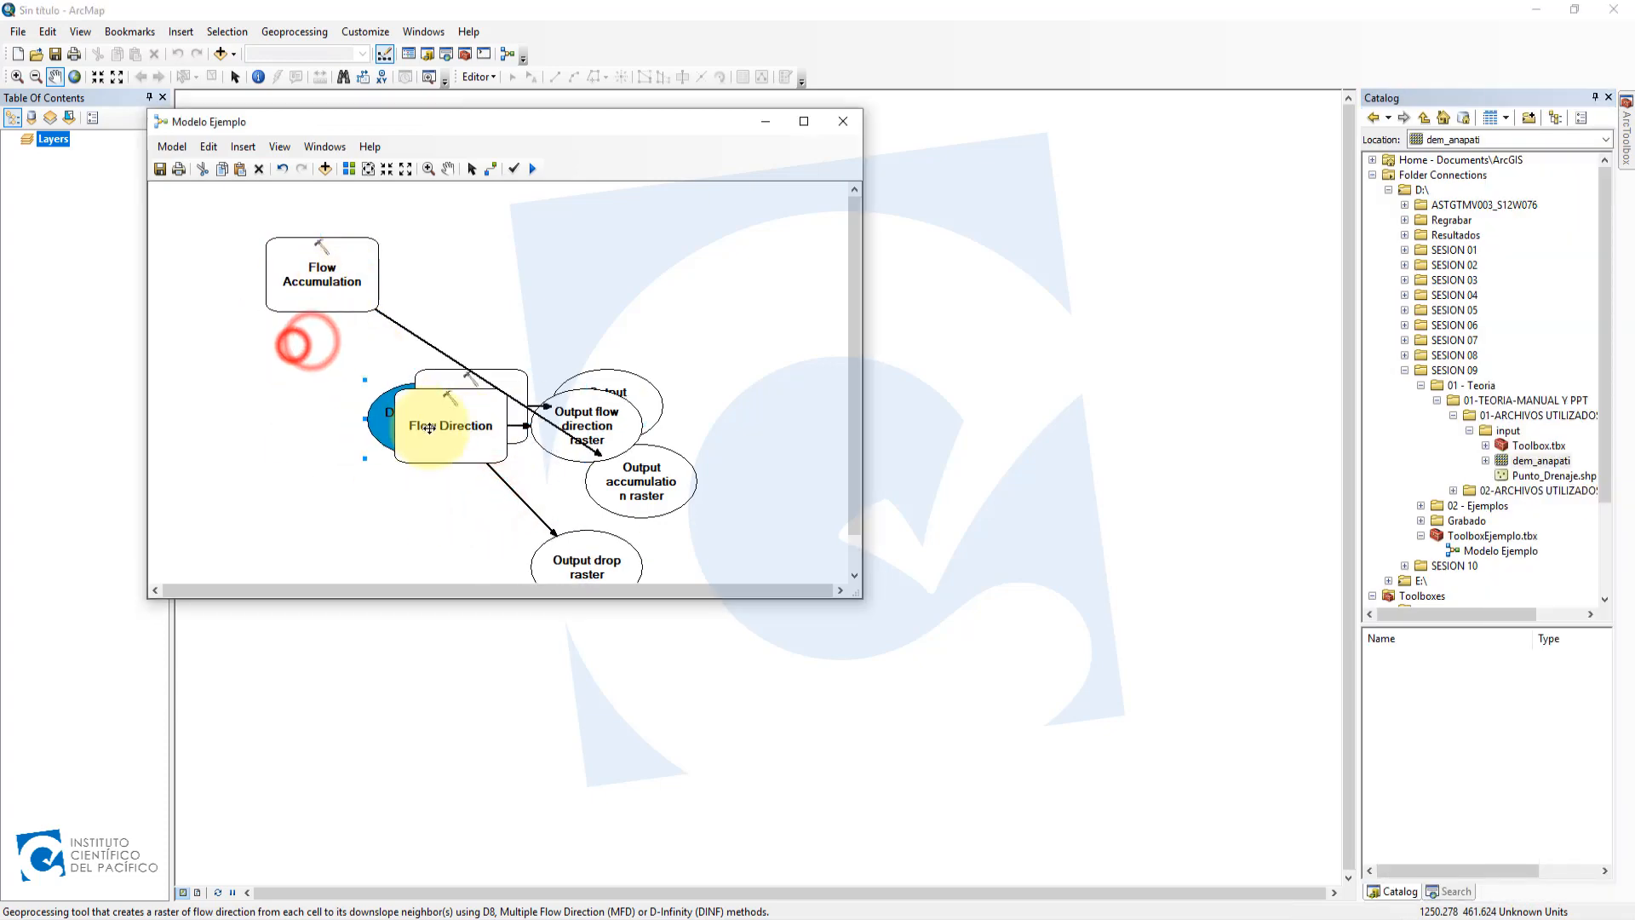
click(350, 171)
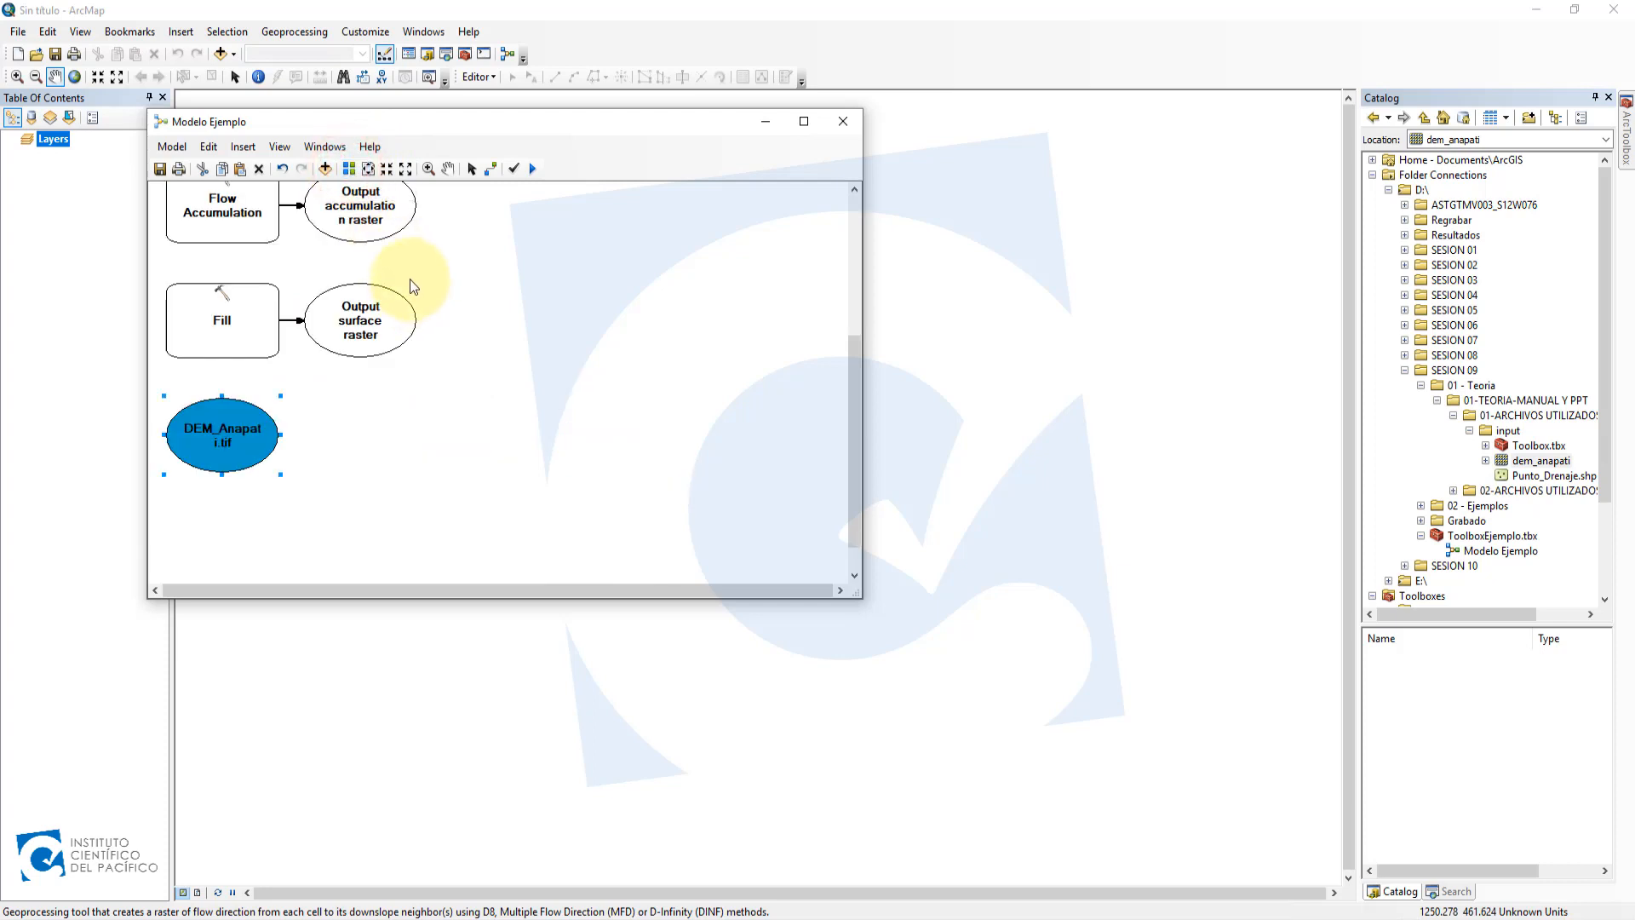
scroll(411, 286, up, 5)
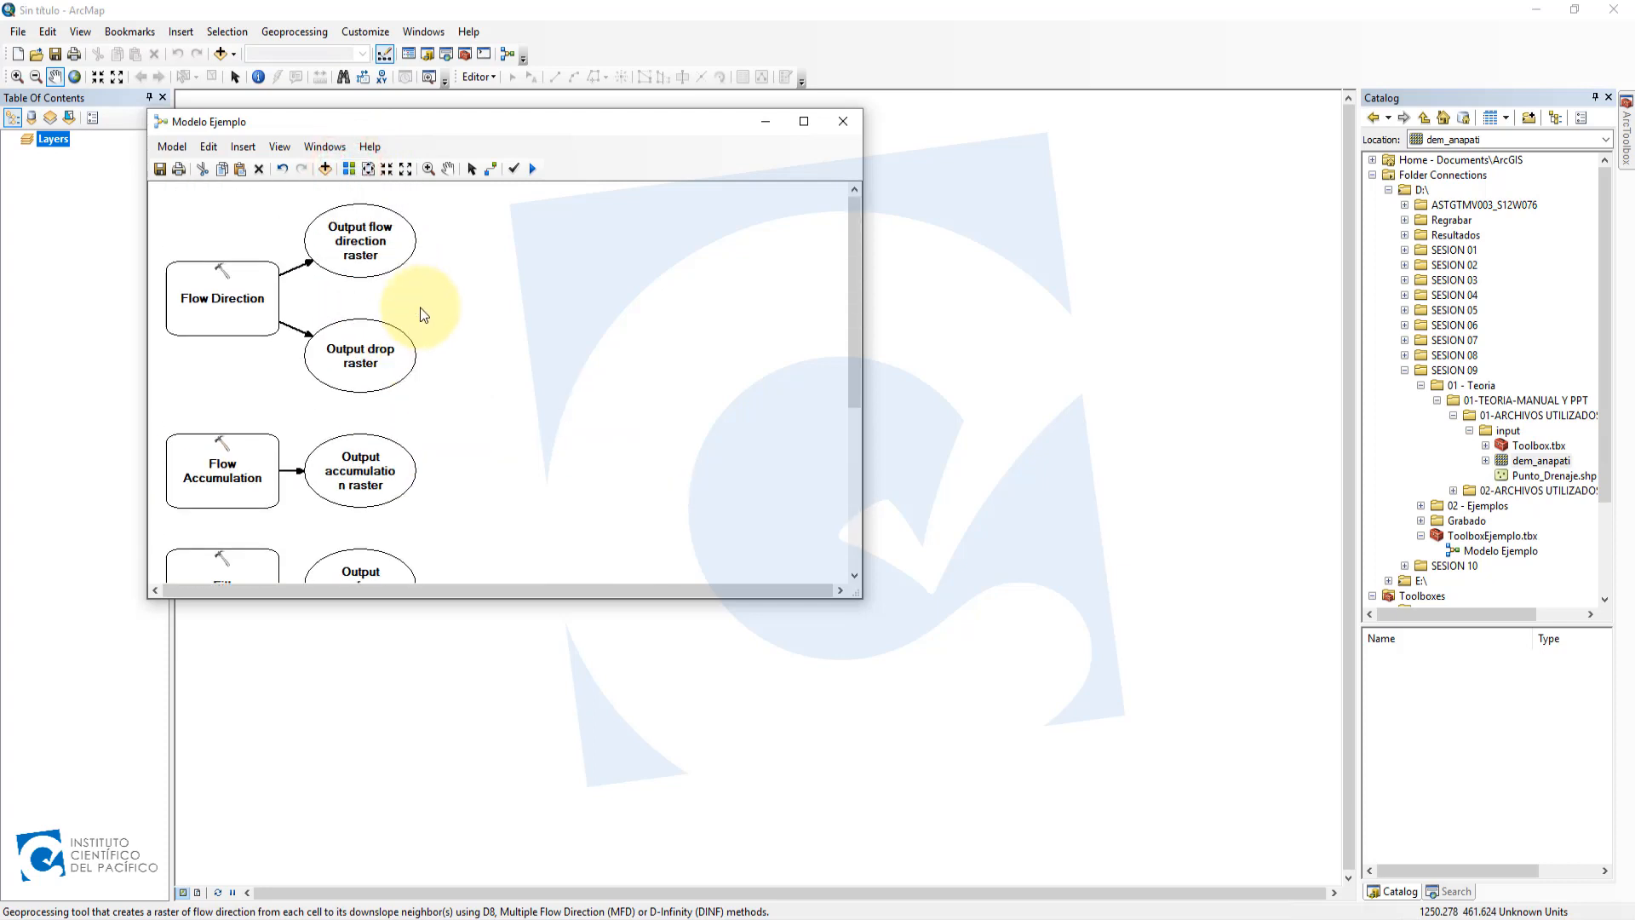
scroll(424, 315, down, 5)
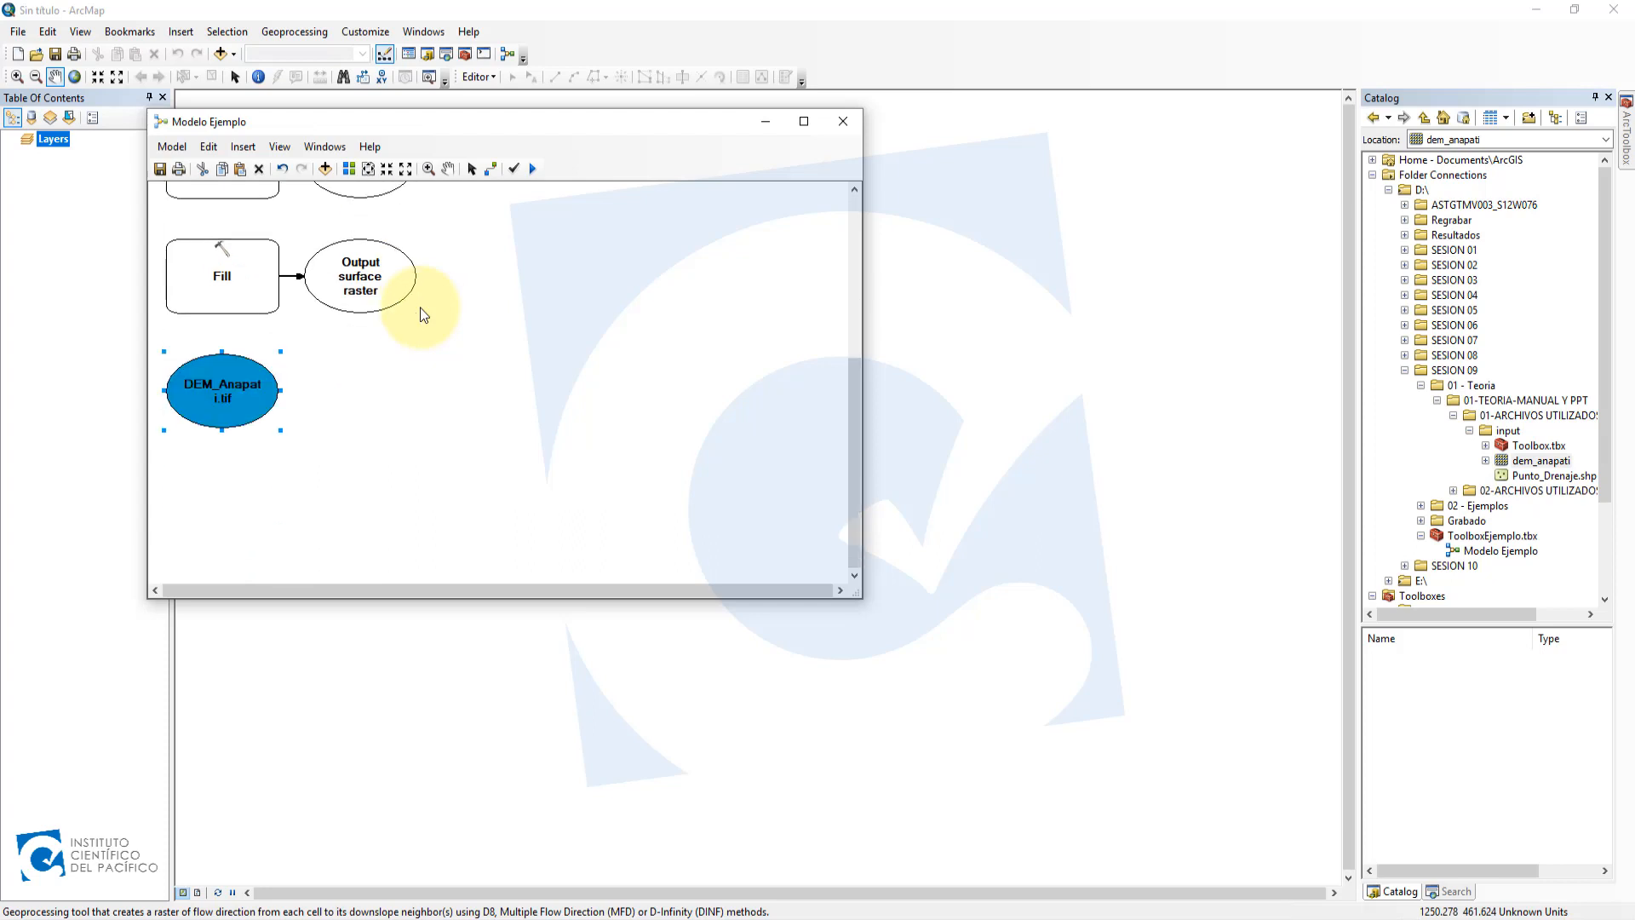
click(369, 170)
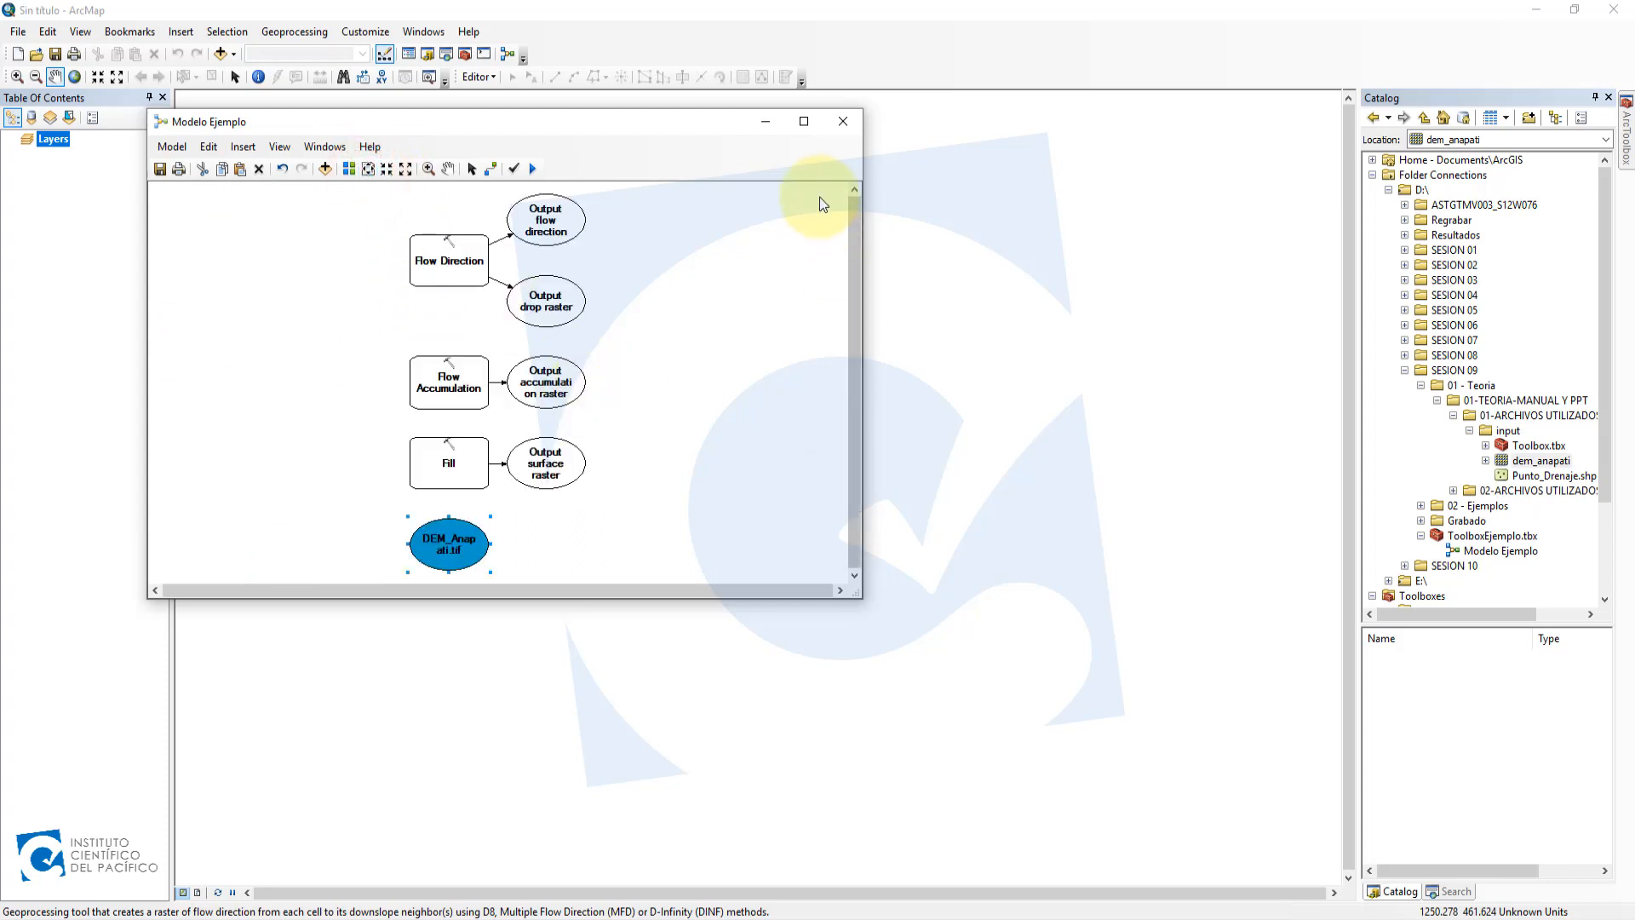
- Enlarge the Modelo Ejemplo window over the map area, leaving the Catalog accessible, and fit the full diagram inside it
click(799, 125)
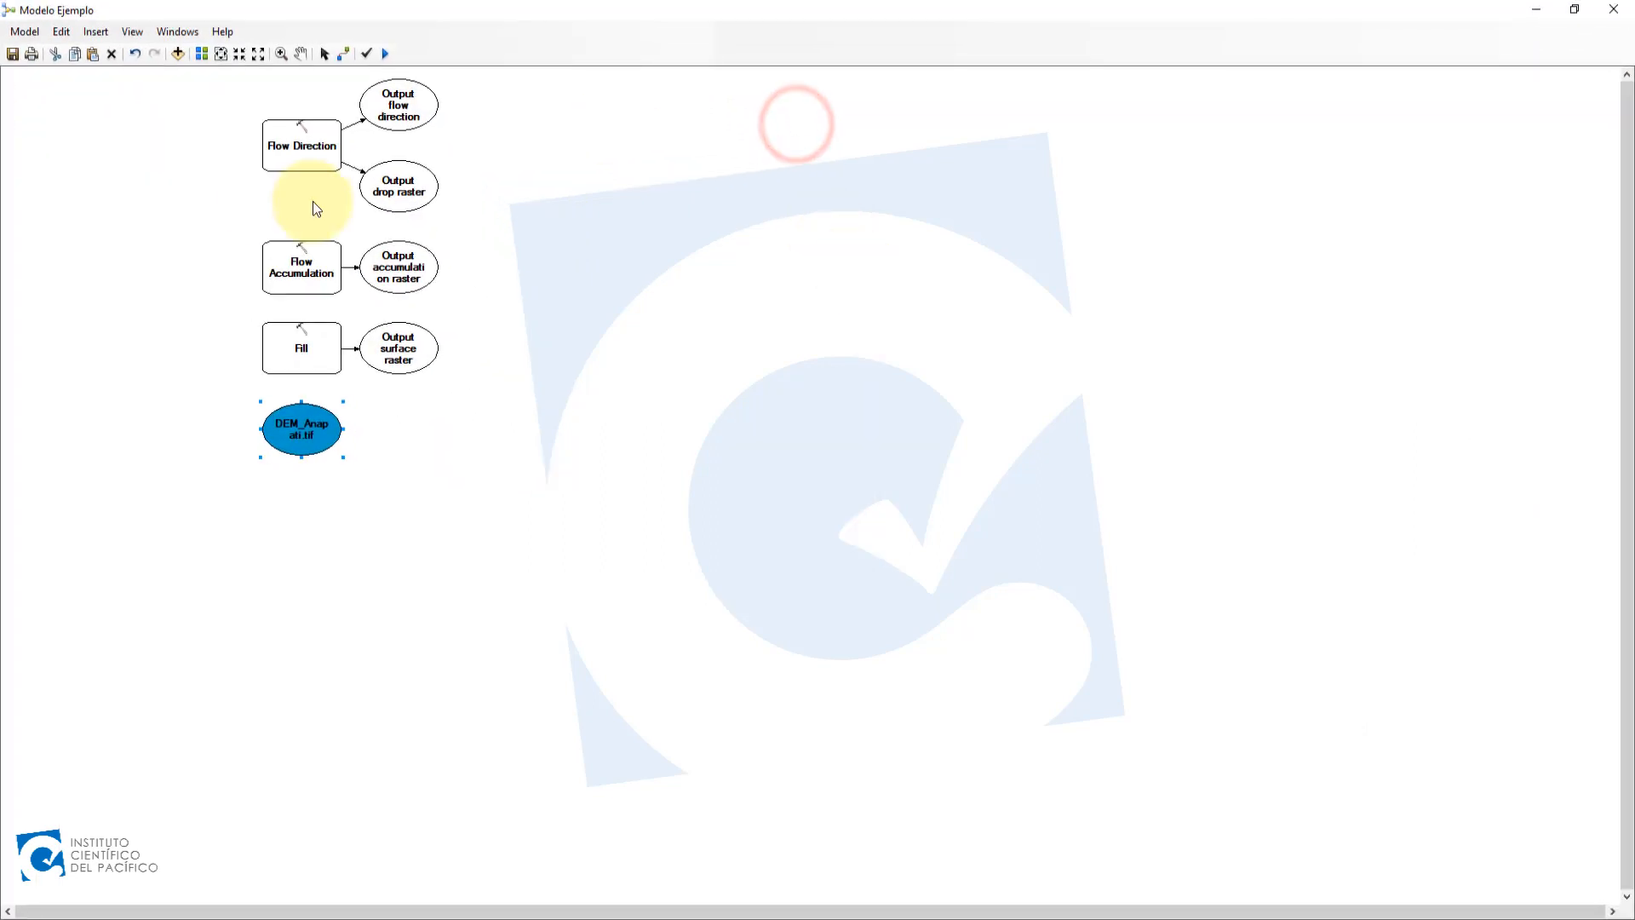
click(221, 54)
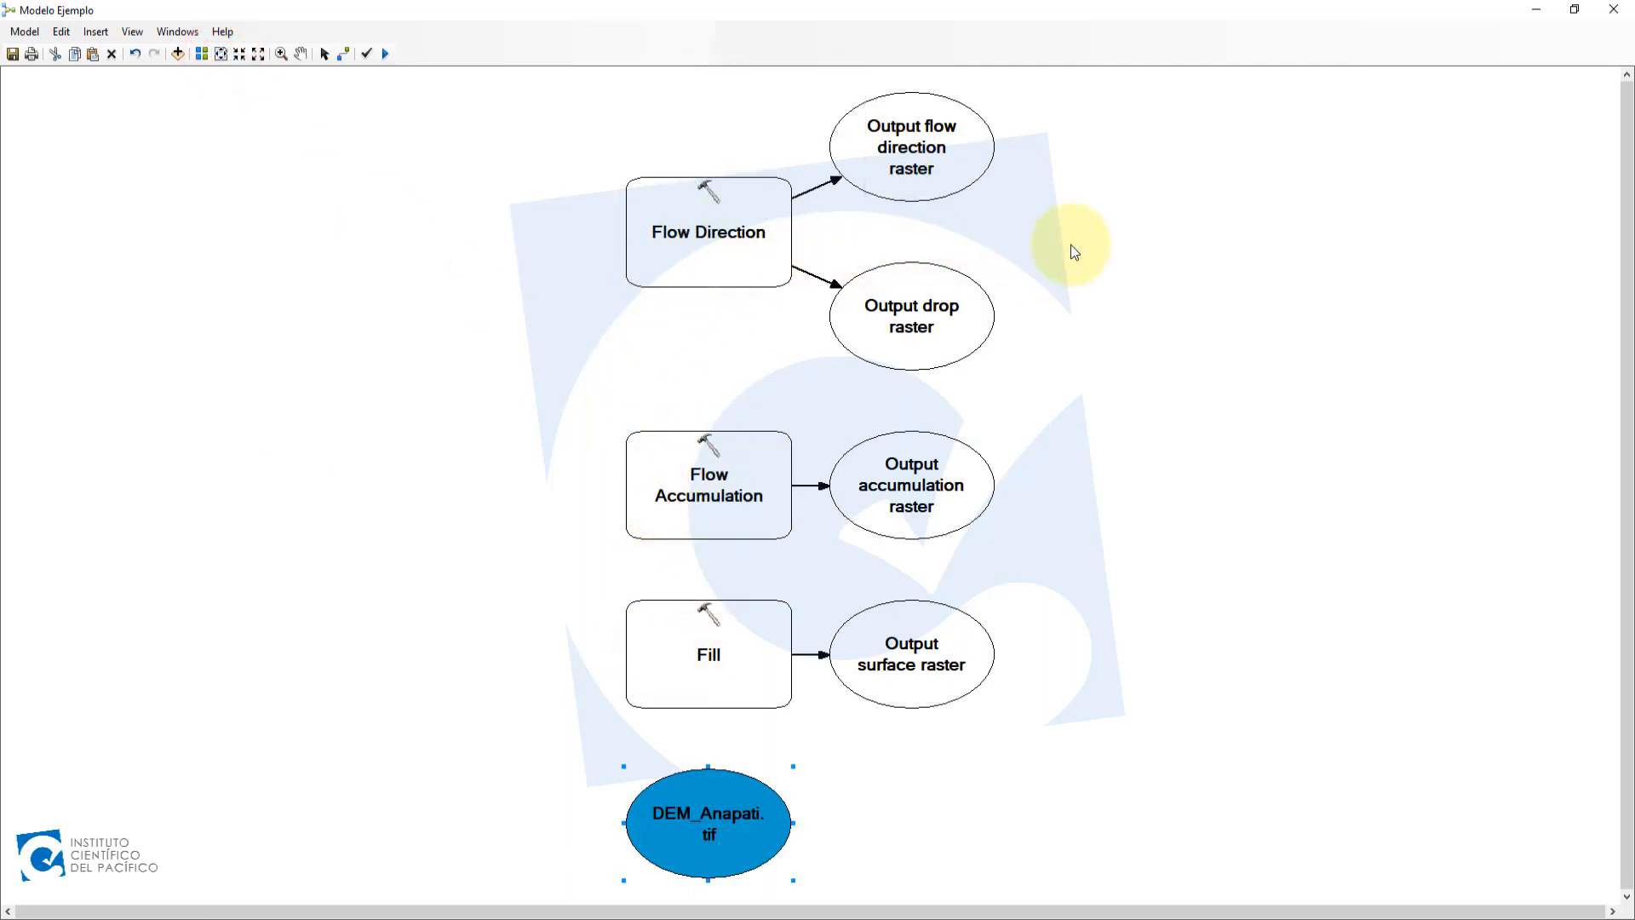
drag(1184, 21, 650, 145)
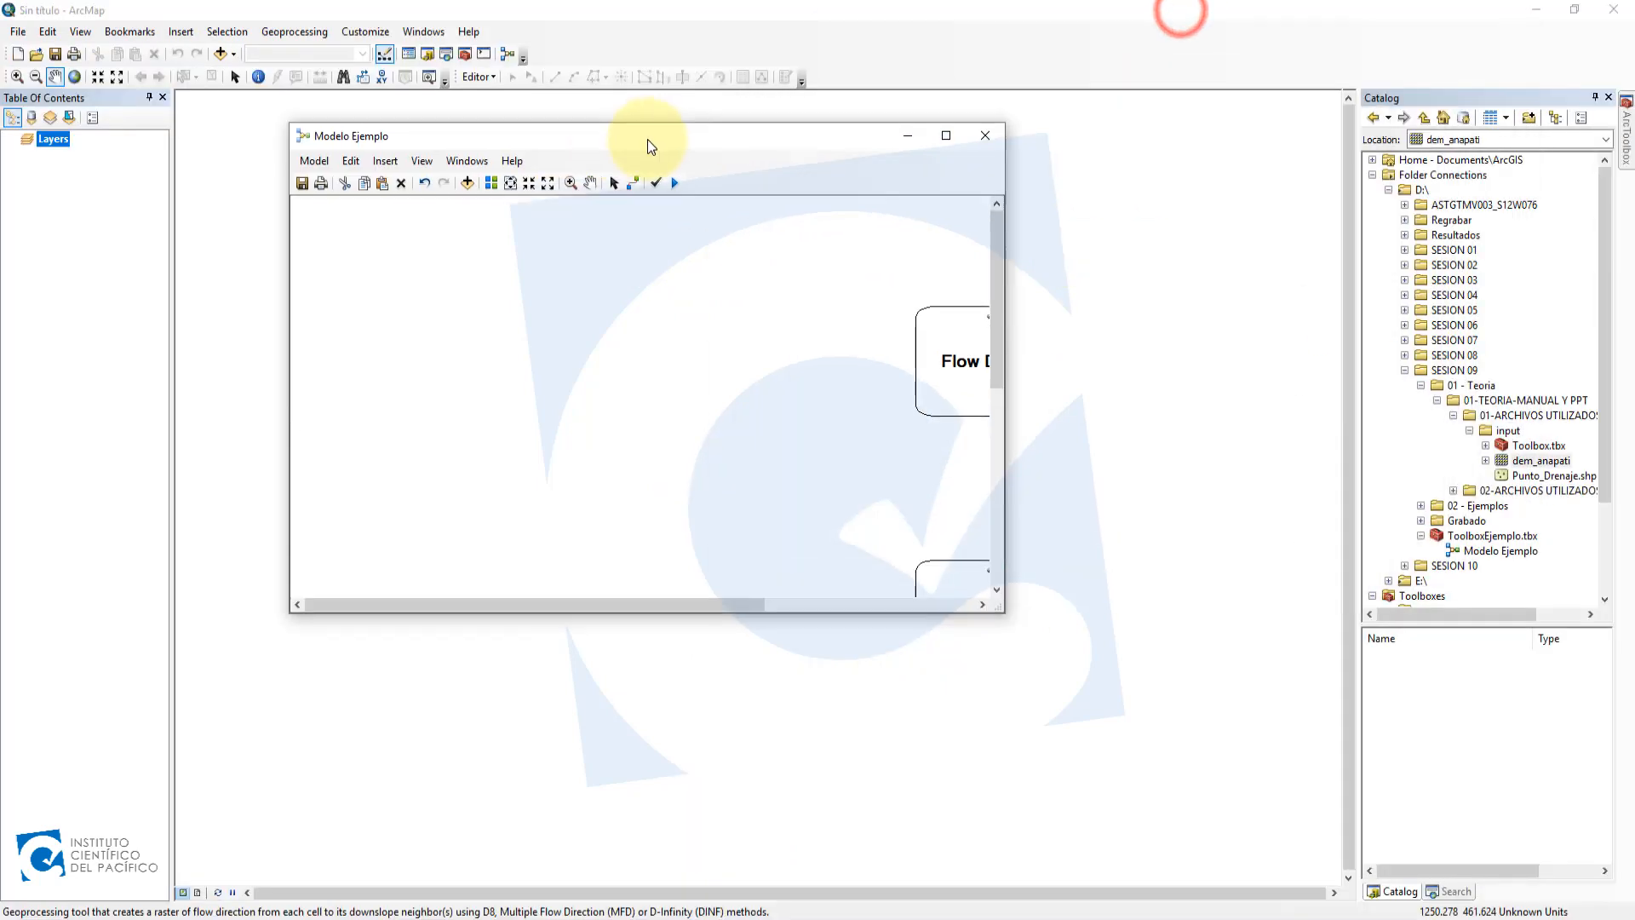
drag(1006, 612, 1340, 725)
click(510, 182)
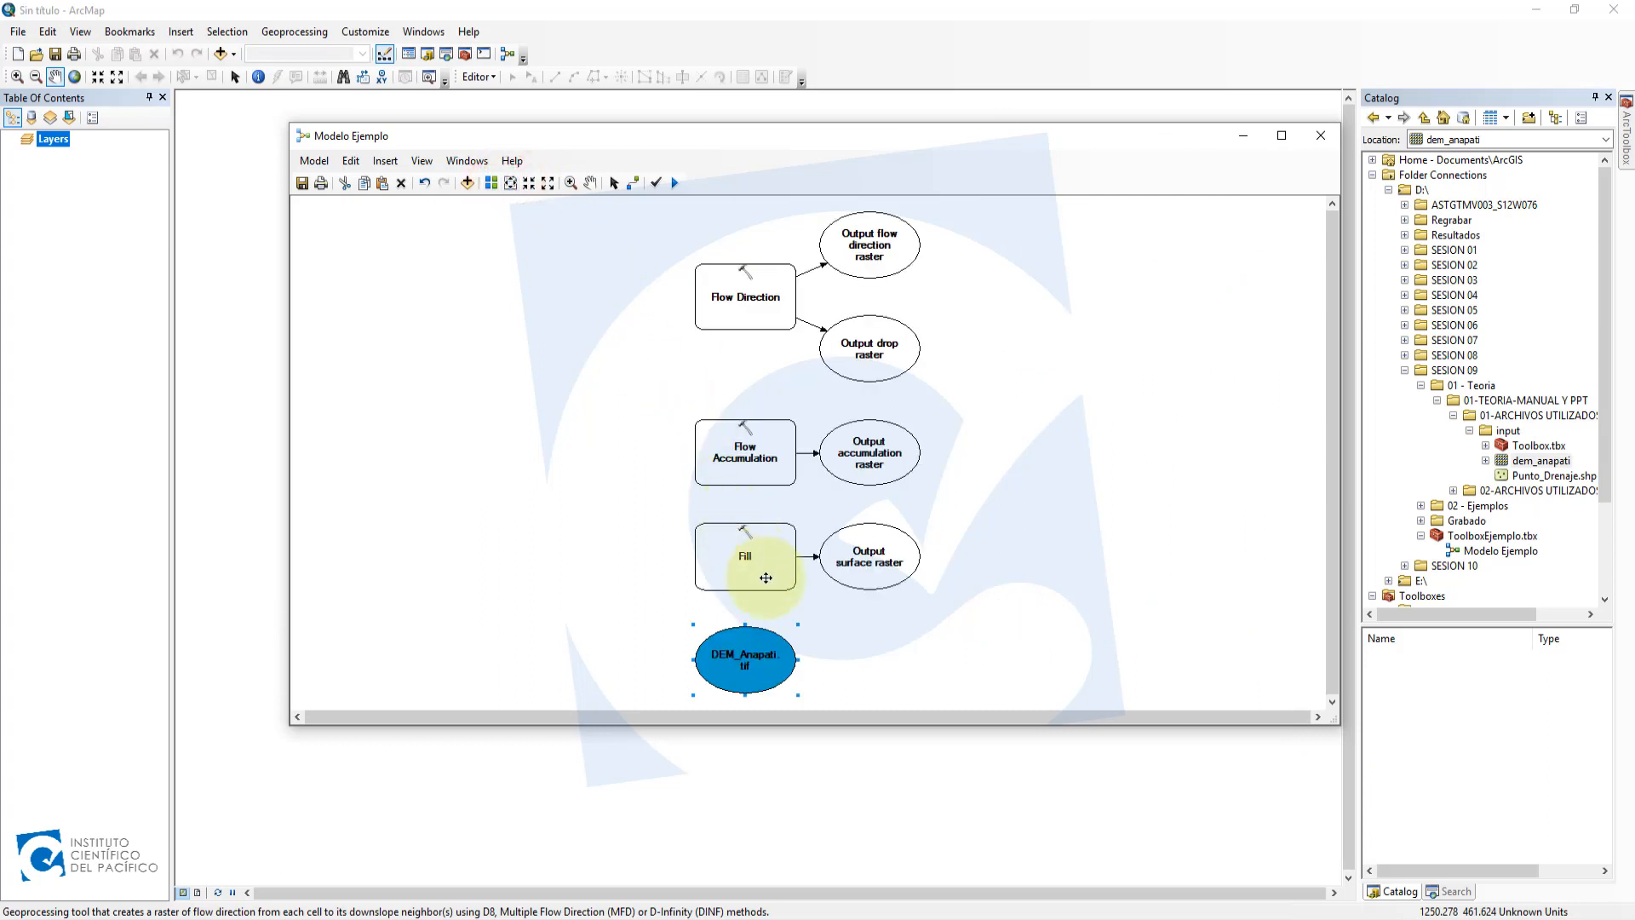
- Arrange Fill, Flow Direction and Flow Accumulation with their outputs in a left-to-right row, with DEM_Anapati.tif below them
drag(656, 513, 549, 434)
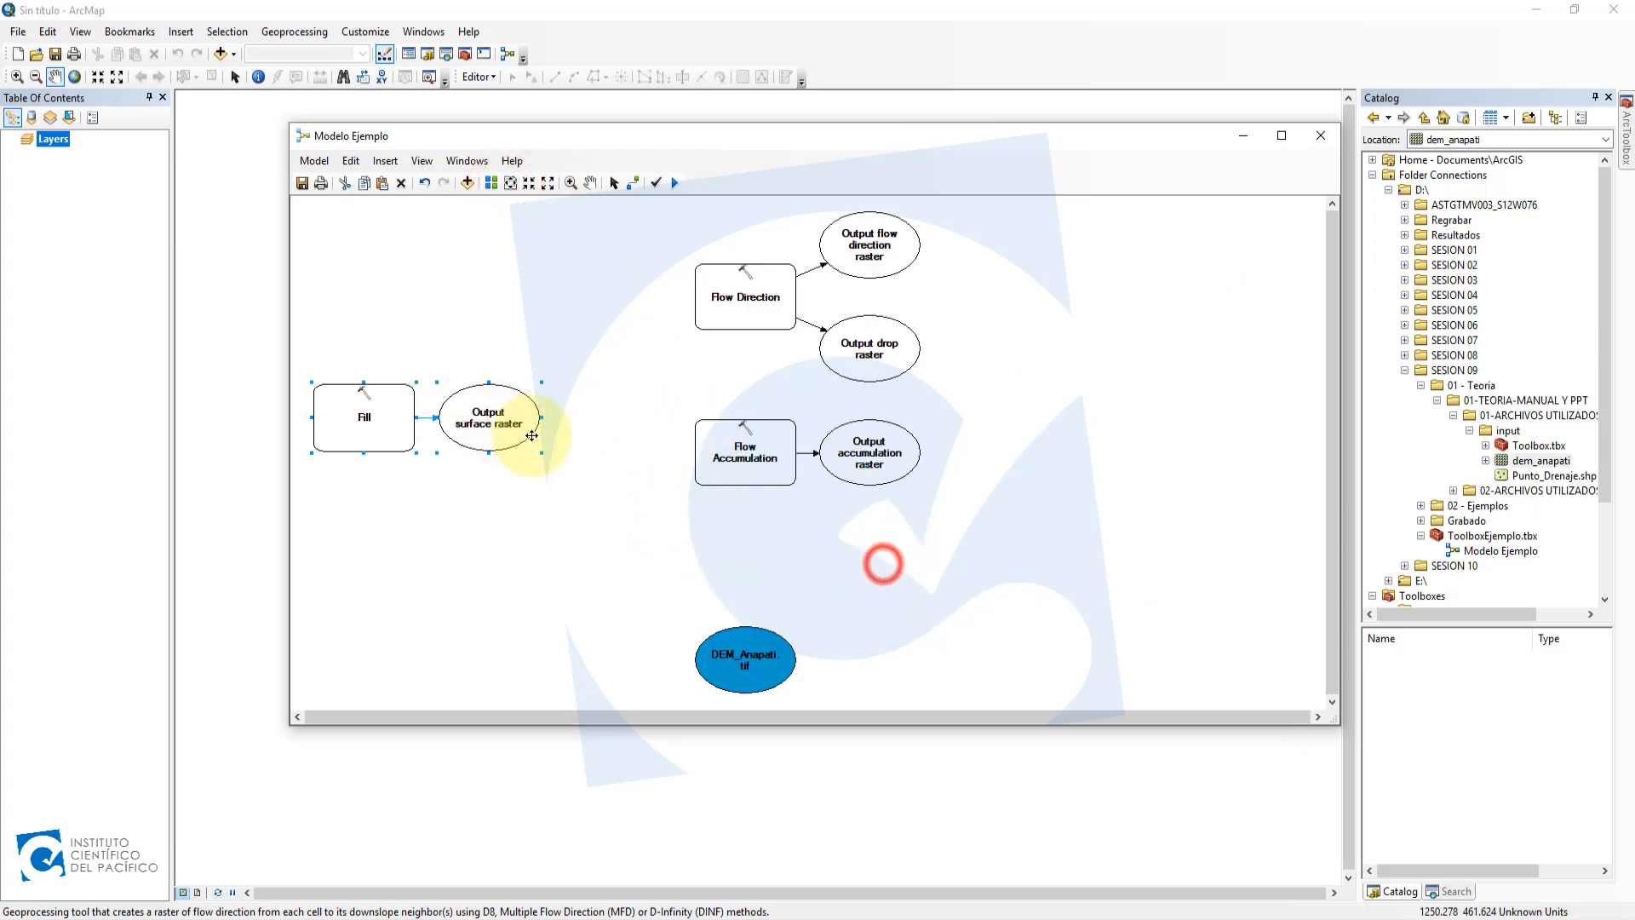
drag(687, 417, 1042, 431)
drag(661, 204, 963, 425)
drag(763, 305, 726, 426)
drag(758, 654, 659, 540)
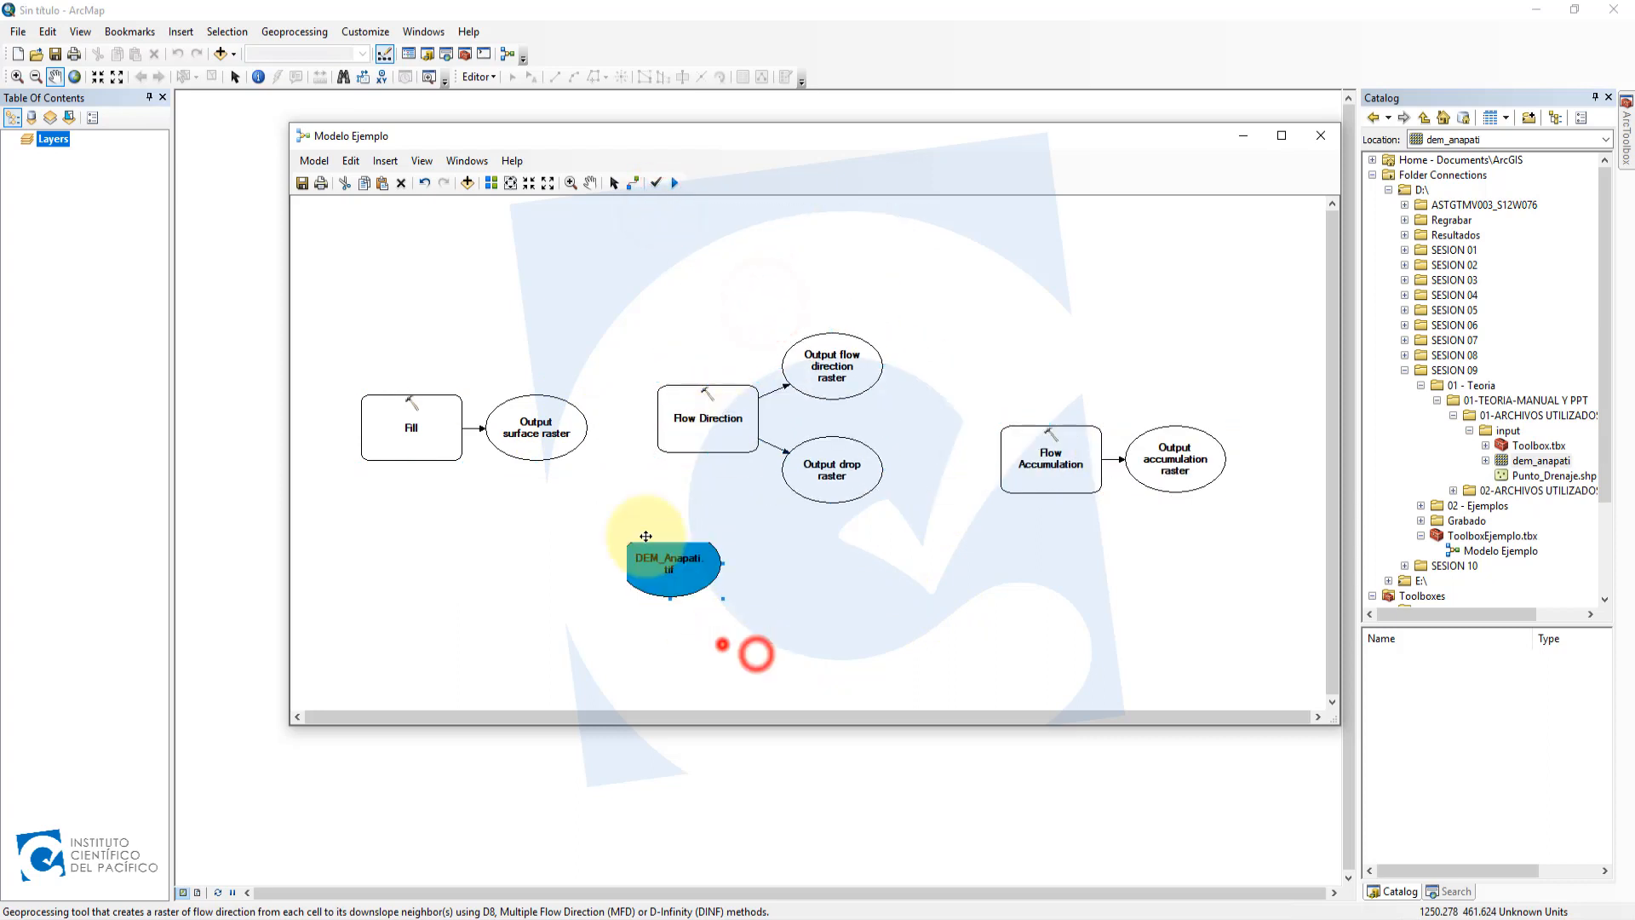
click(512, 183)
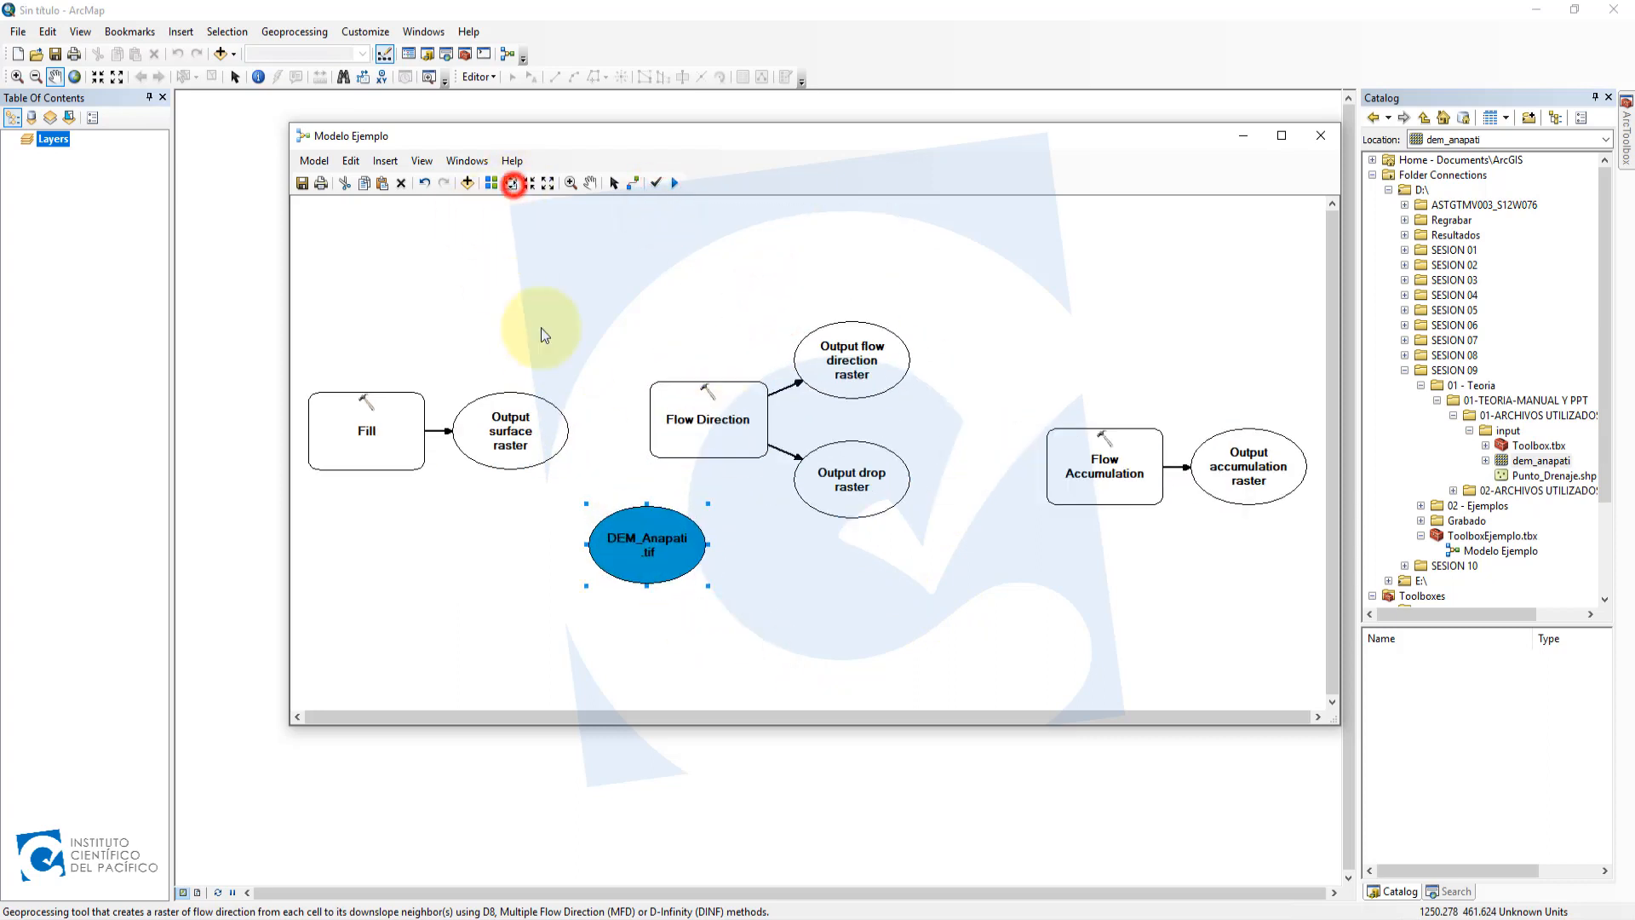
- Connect the DEM_Anapati.tif variable to the Fill tool as its Input surface raster
click(759, 547)
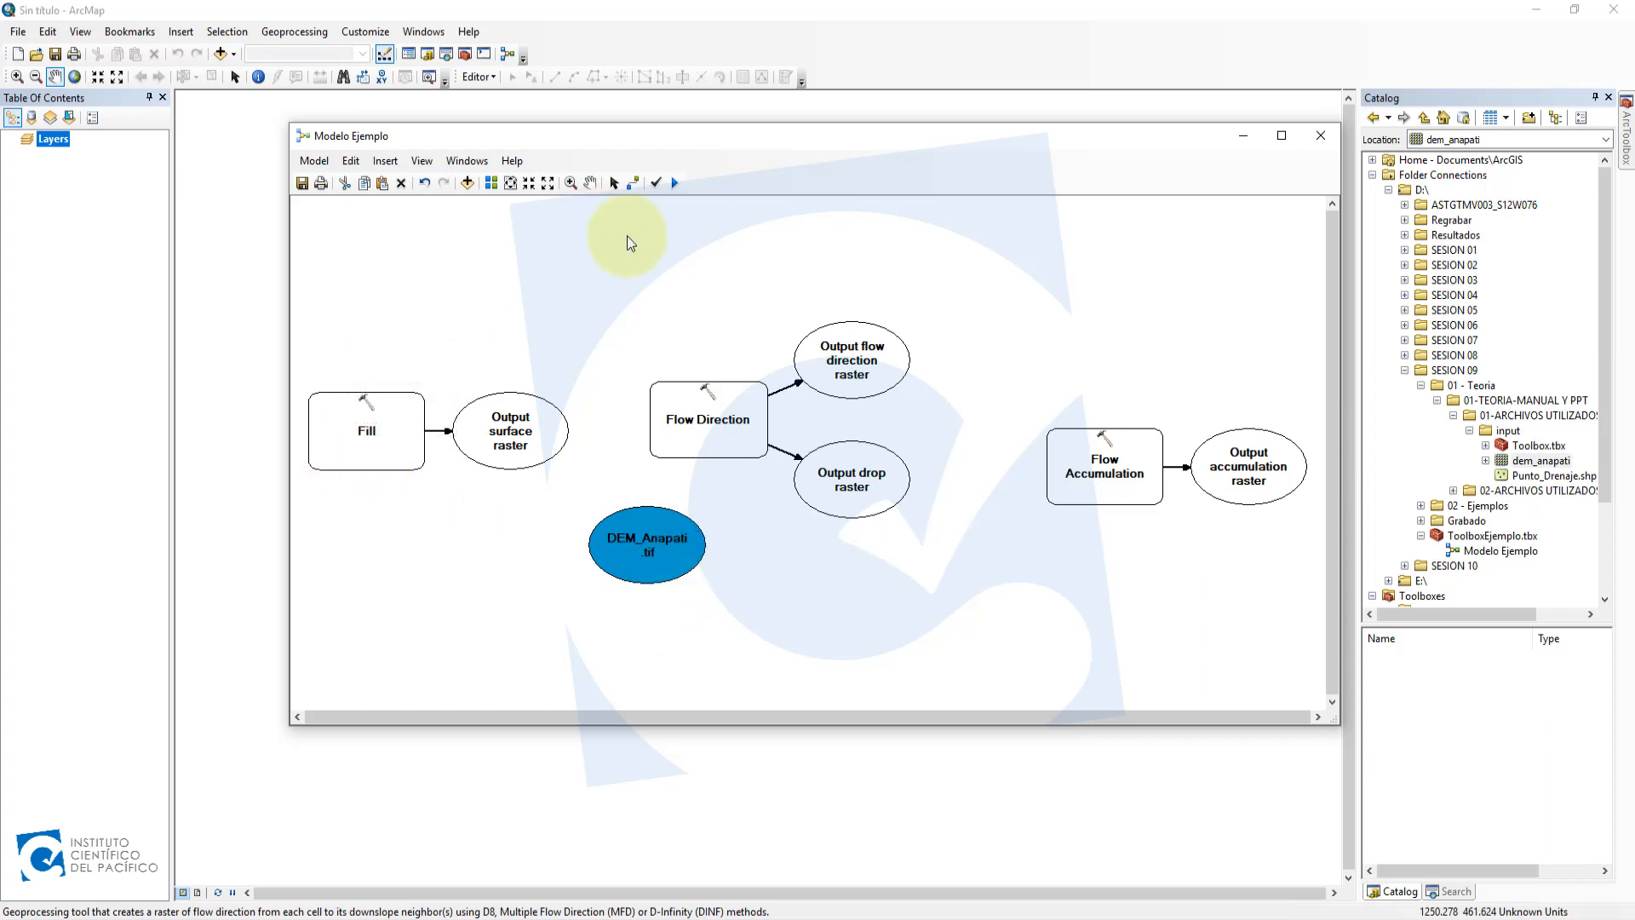
click(637, 183)
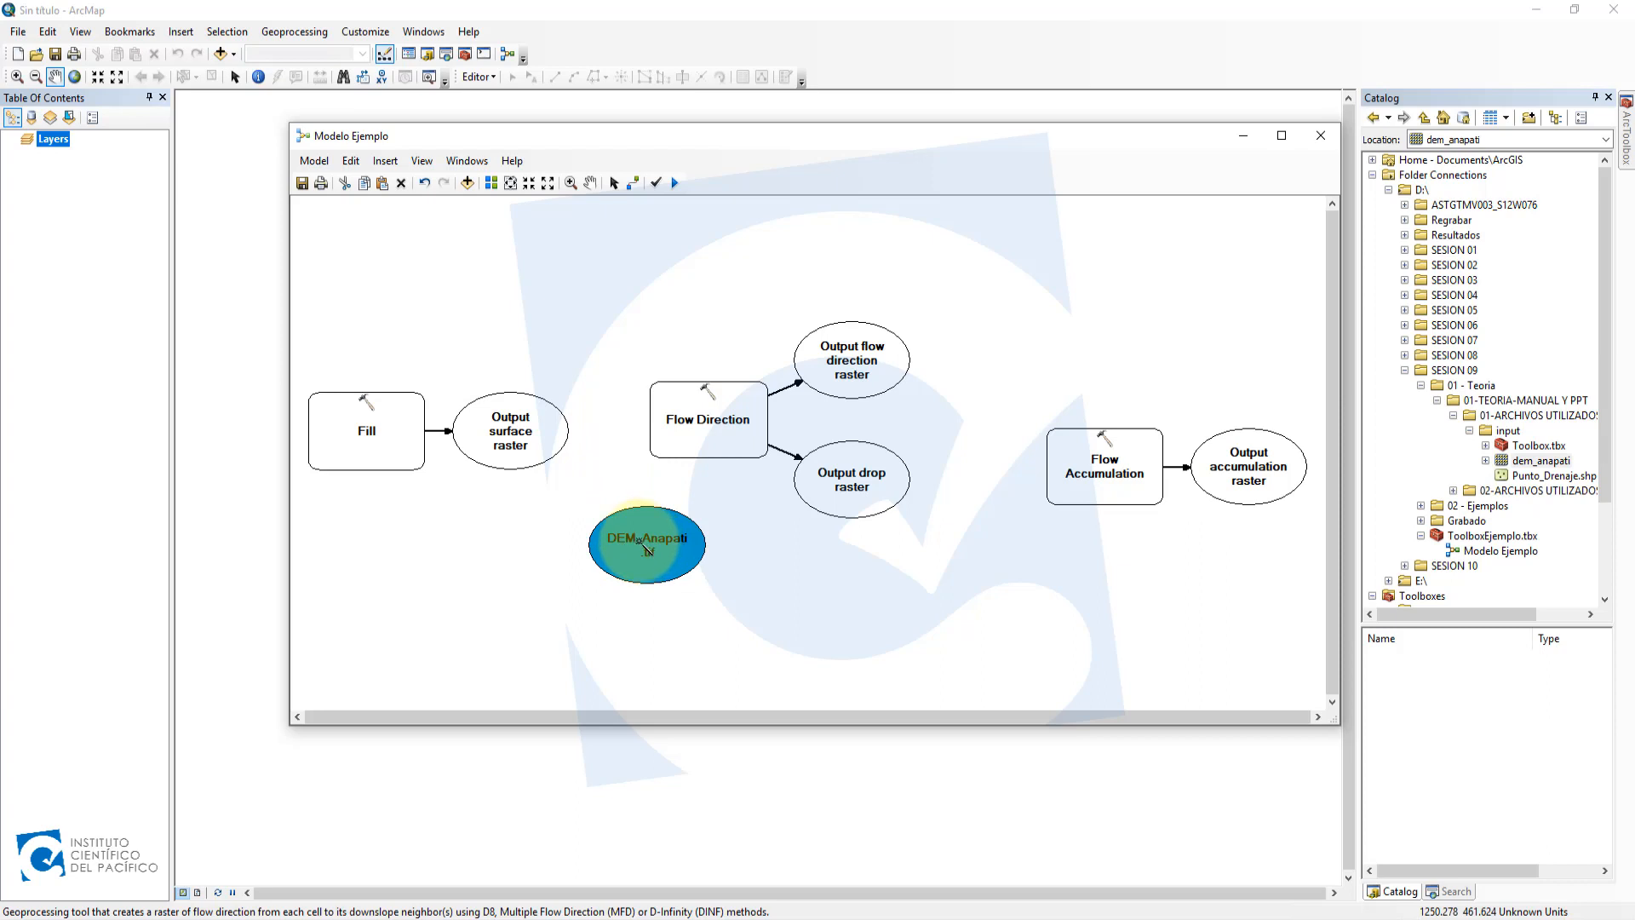
drag(648, 549, 367, 435)
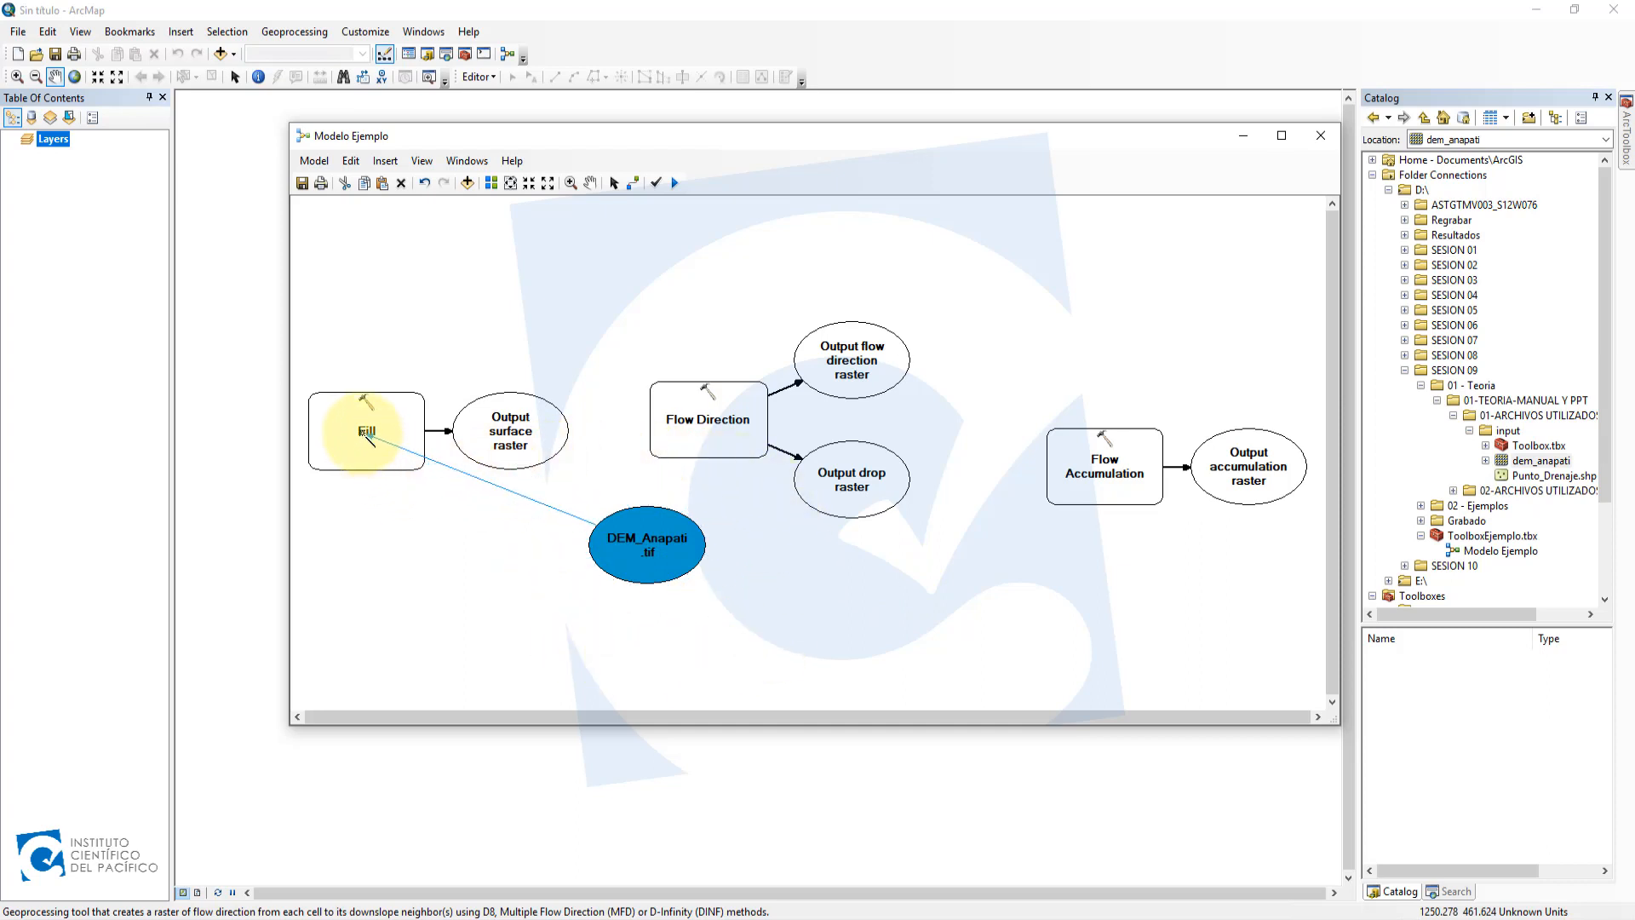
drag(367, 435, 365, 436)
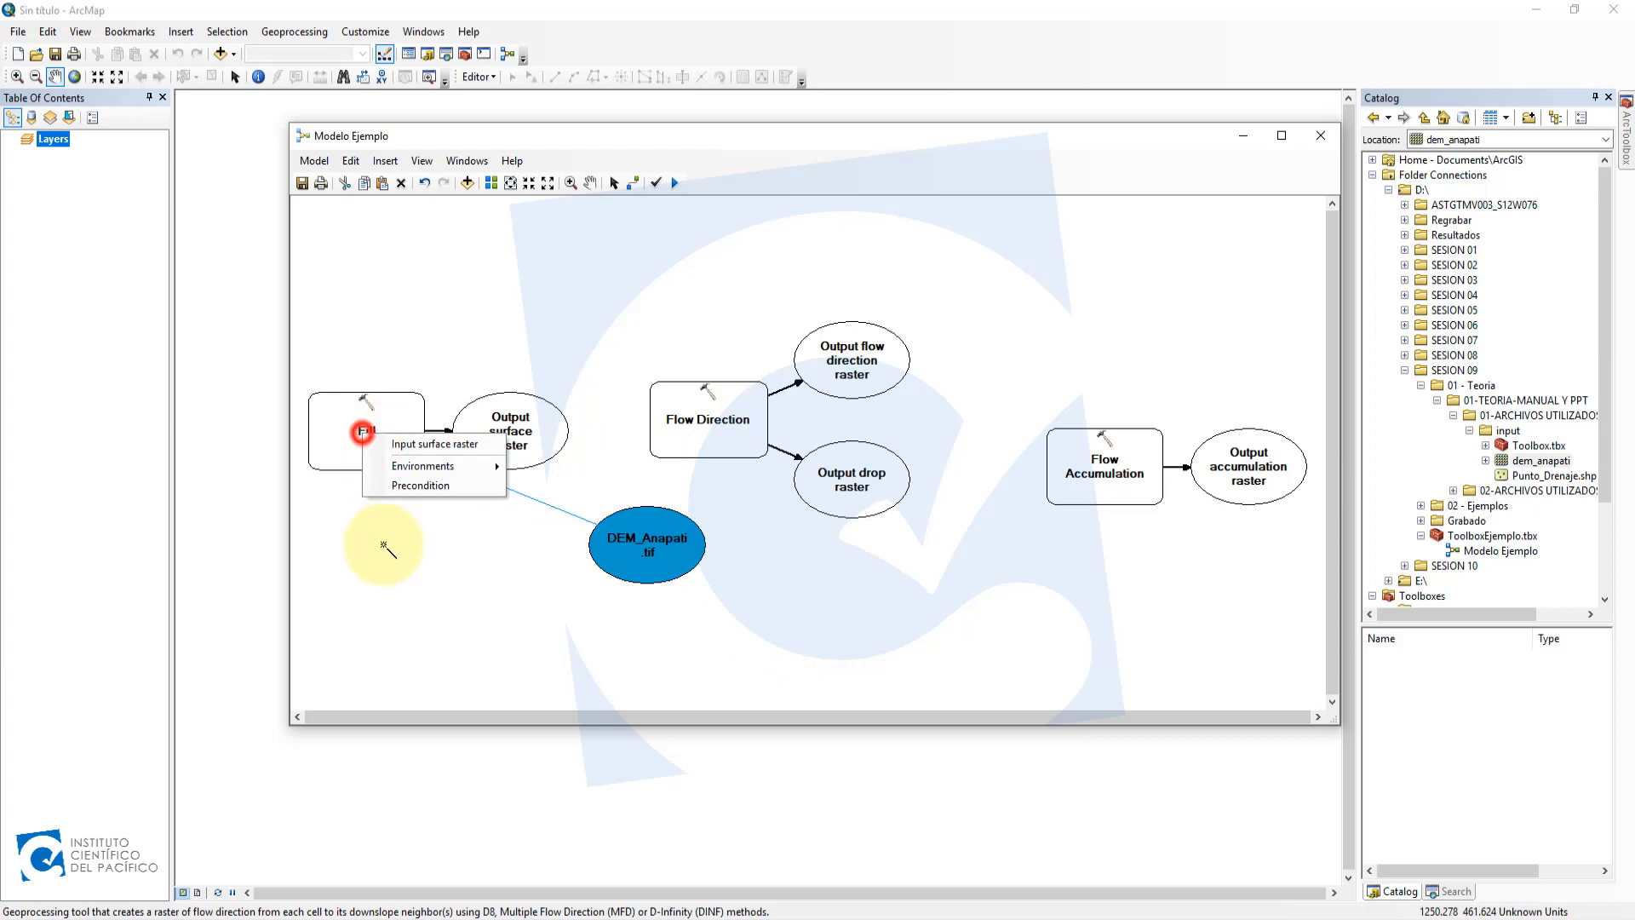
click(426, 446)
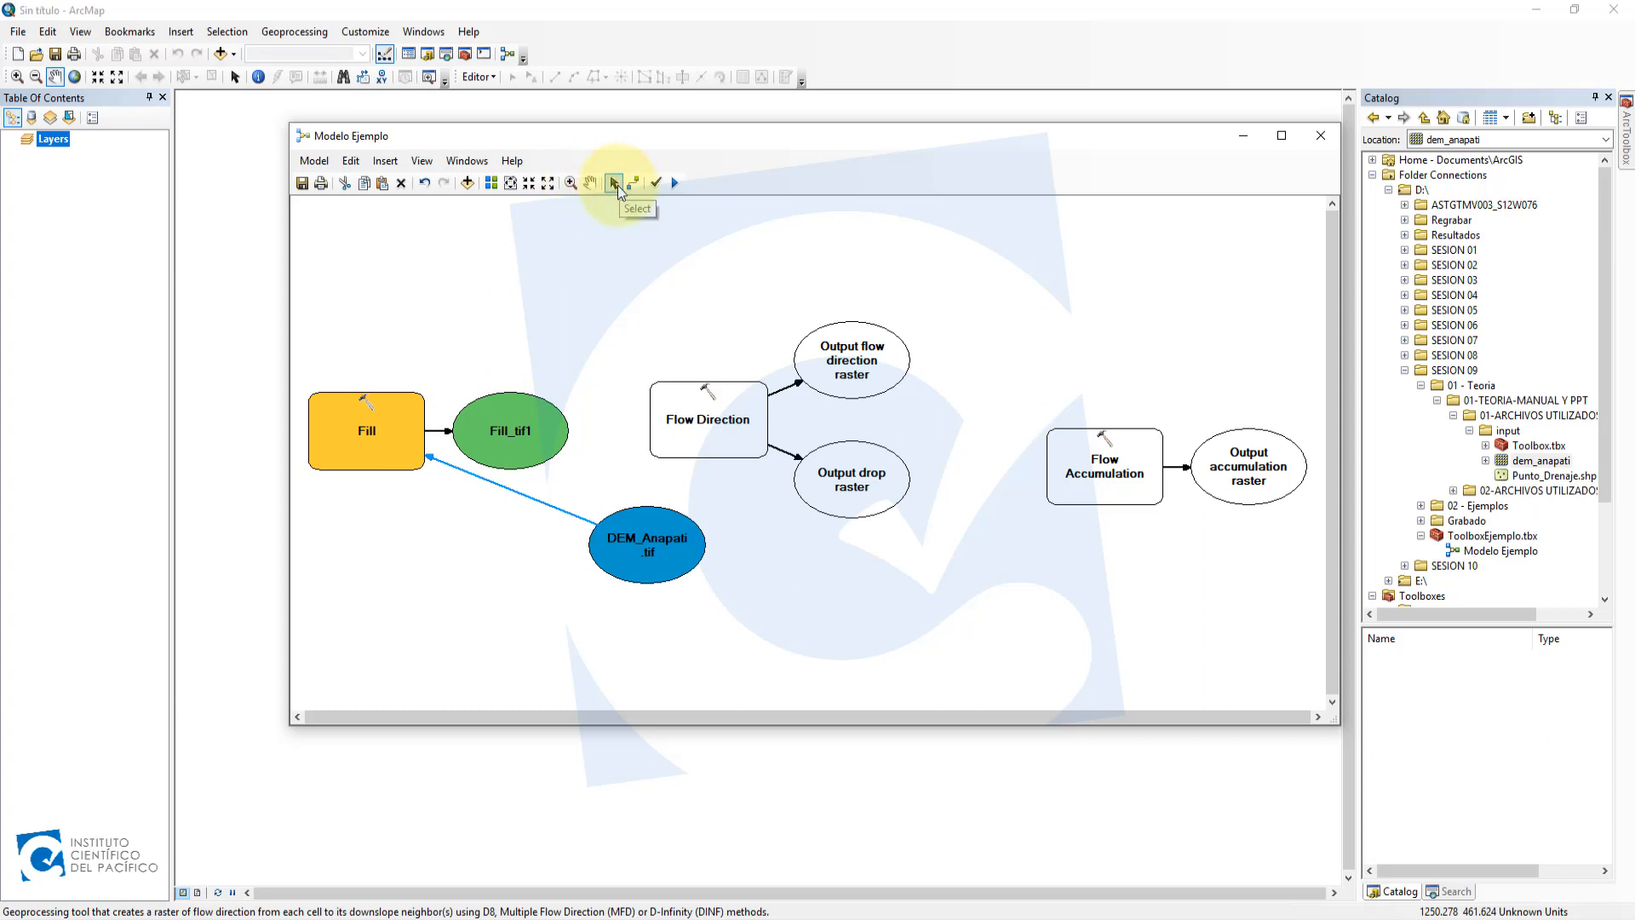
- Return to the Select tool and open the DEM_Anapati.tif variable's name for editing
click(616, 186)
click(519, 315)
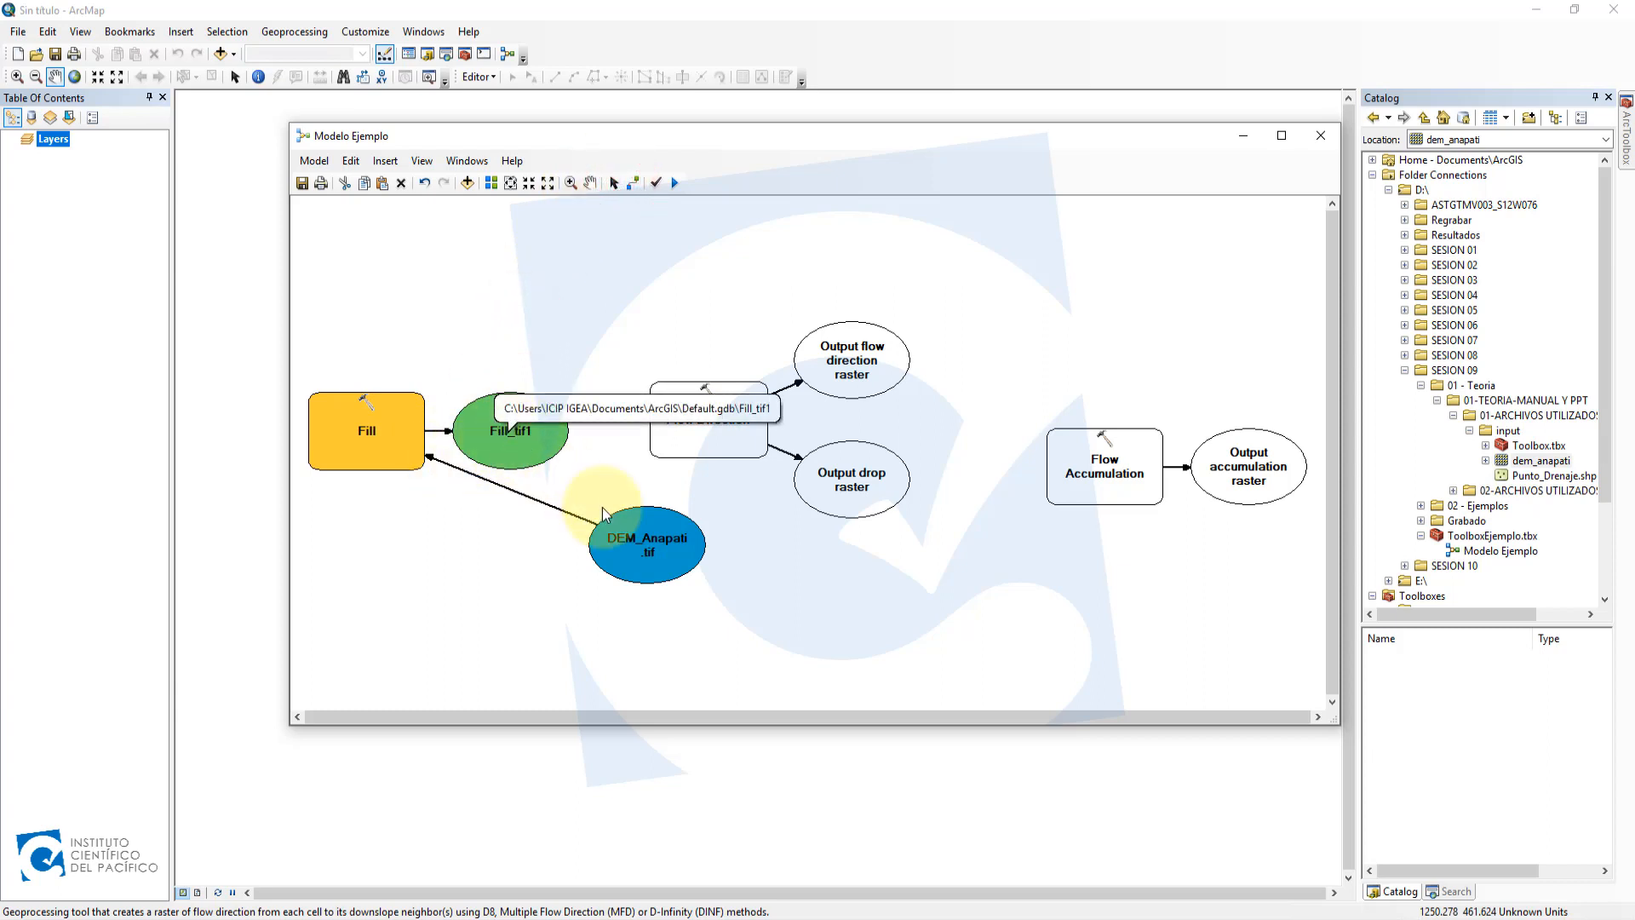
click(653, 565)
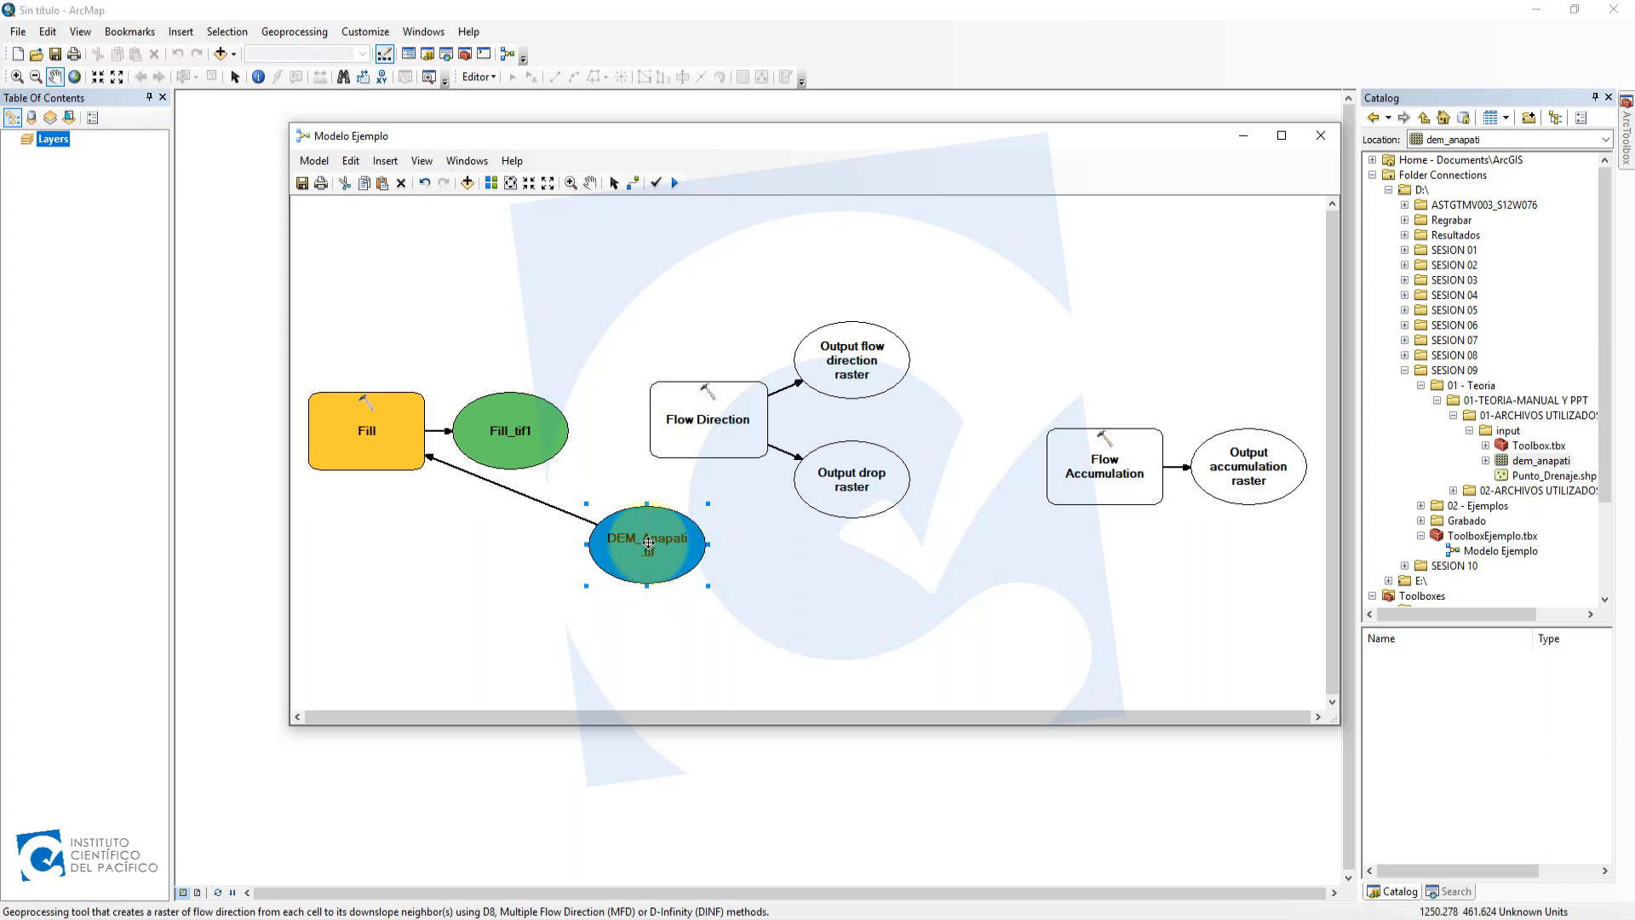
right_click(649, 542)
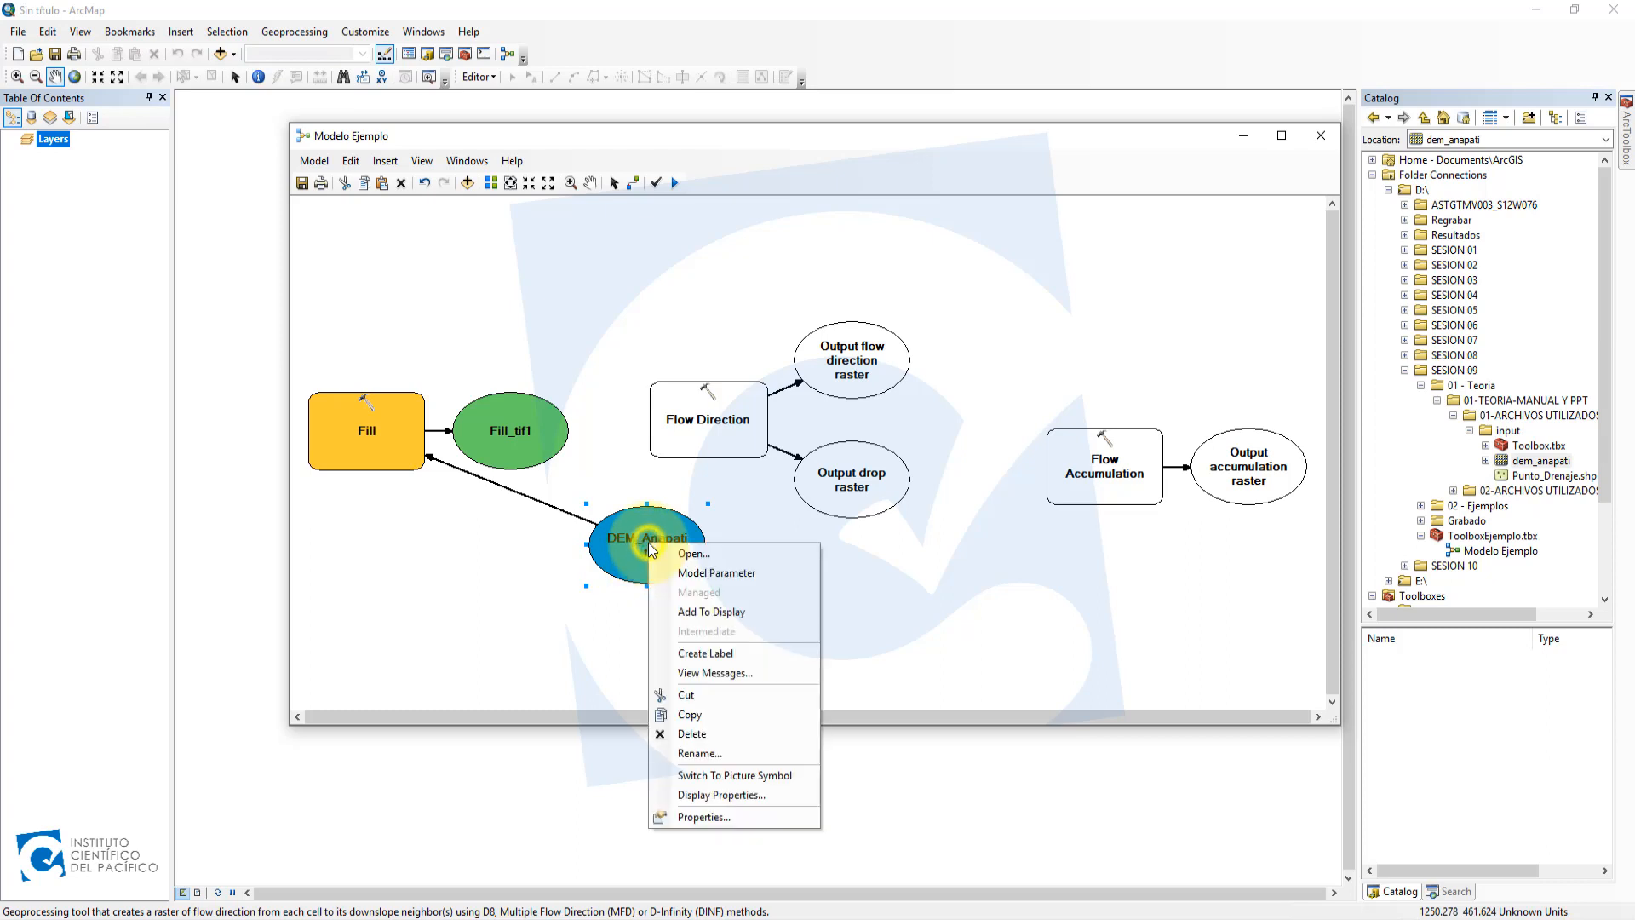
click(705, 754)
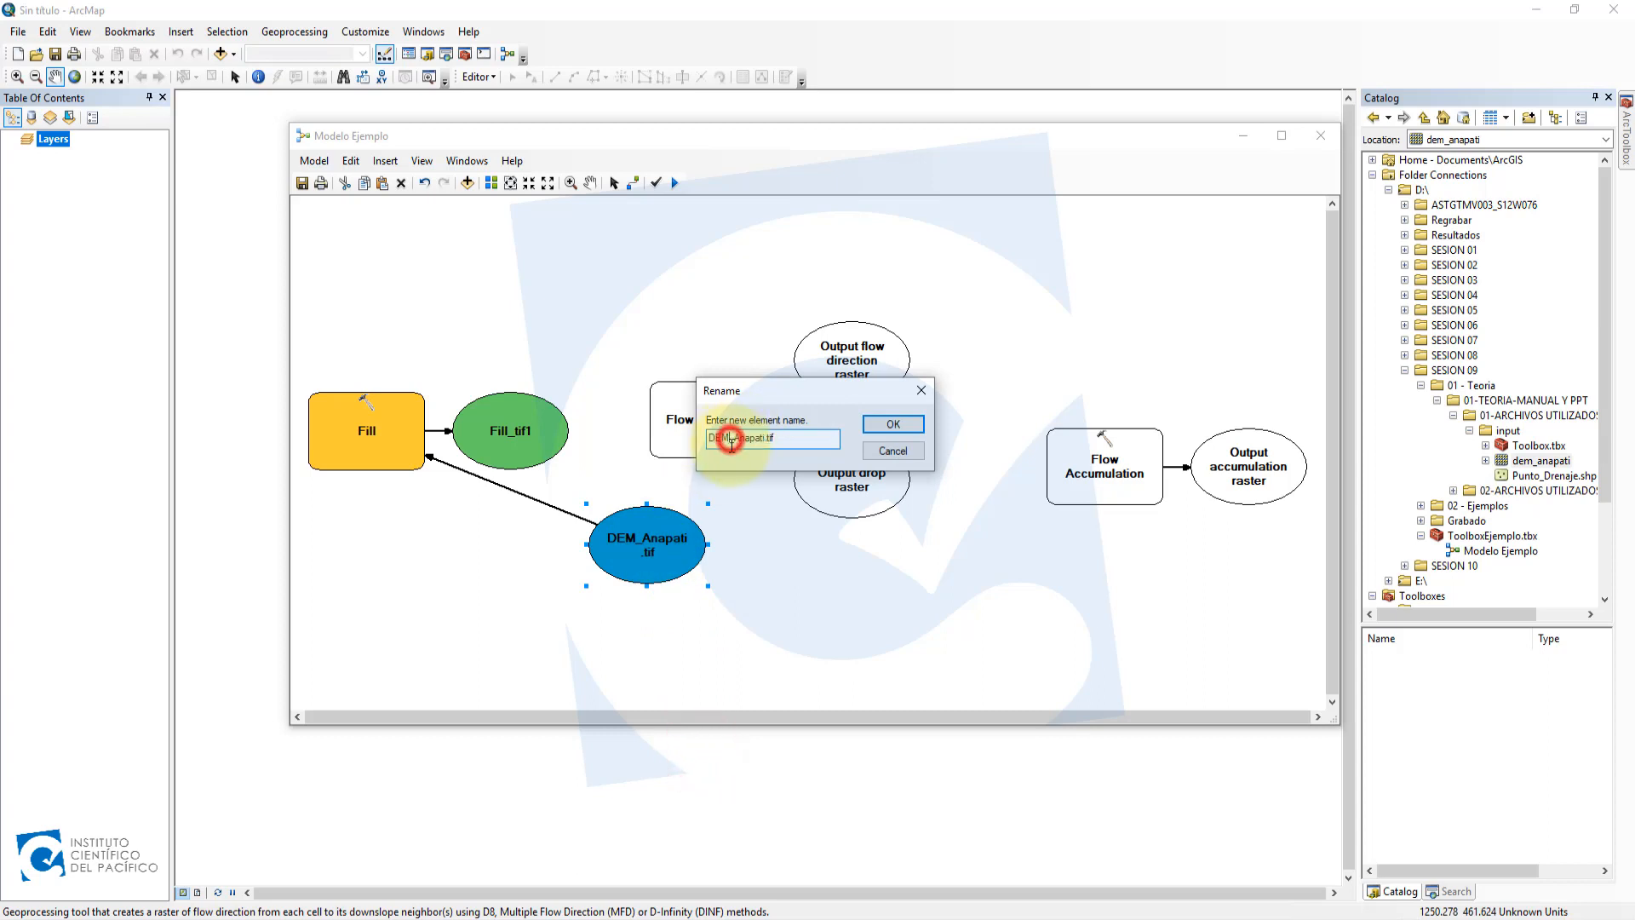